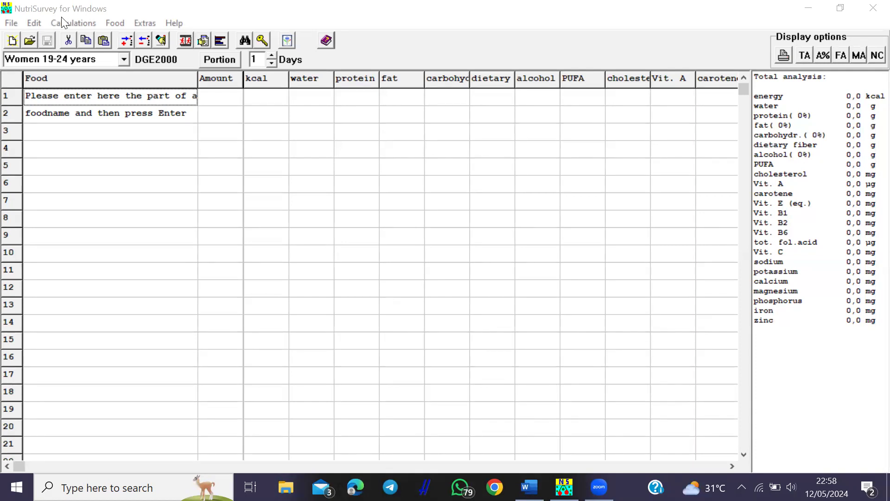
- Keep Women 19-24 years as the NutriSurvey reference age group
left_click(102, 95)
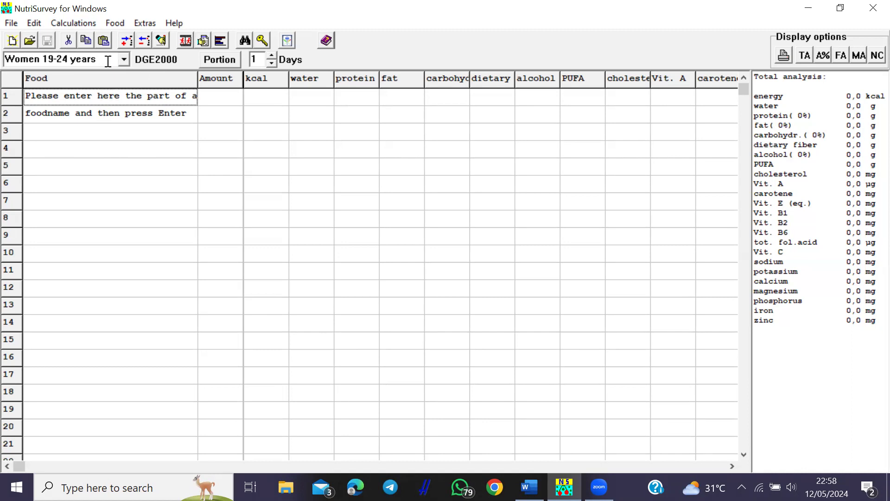
left_click(58, 58)
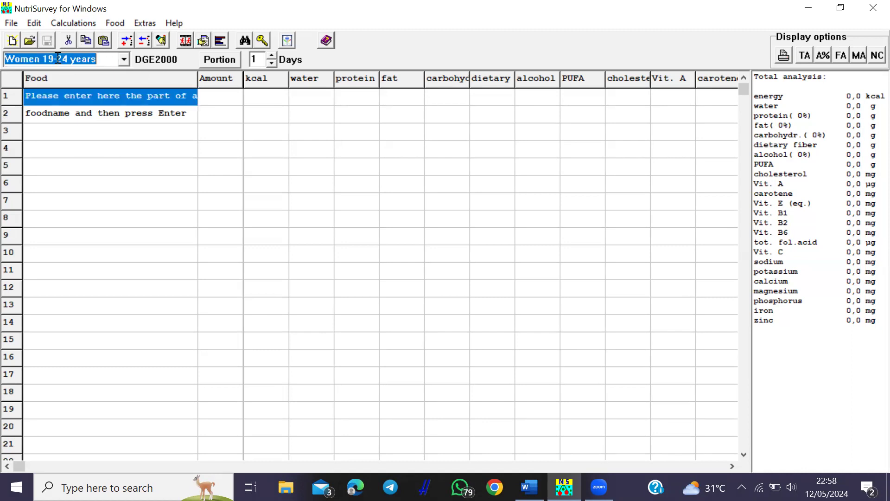
left_click(124, 60)
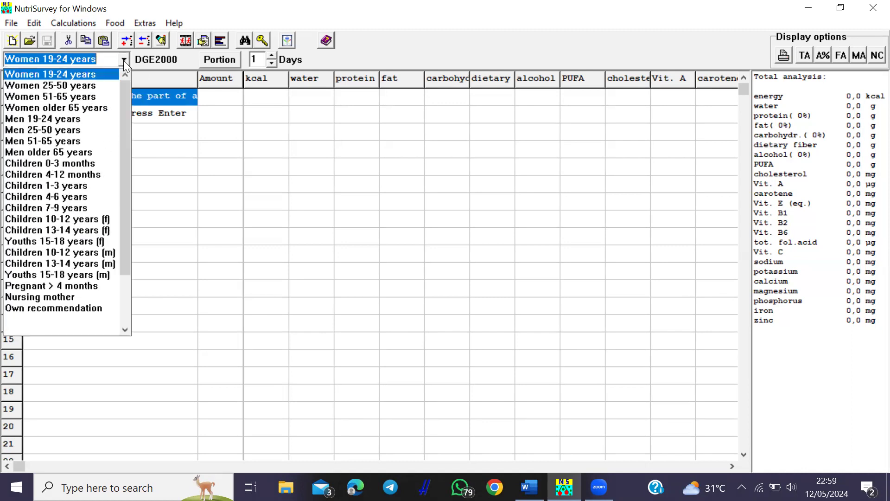
left_click(51, 72)
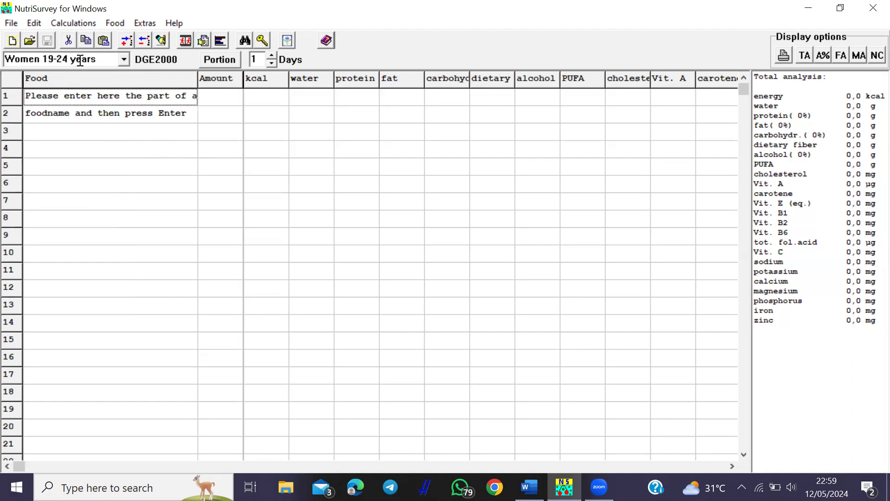
- Calculate energy requirement for the person's name, age 20, height 160 cm, weight 52 kg, light work
left_click(67, 21)
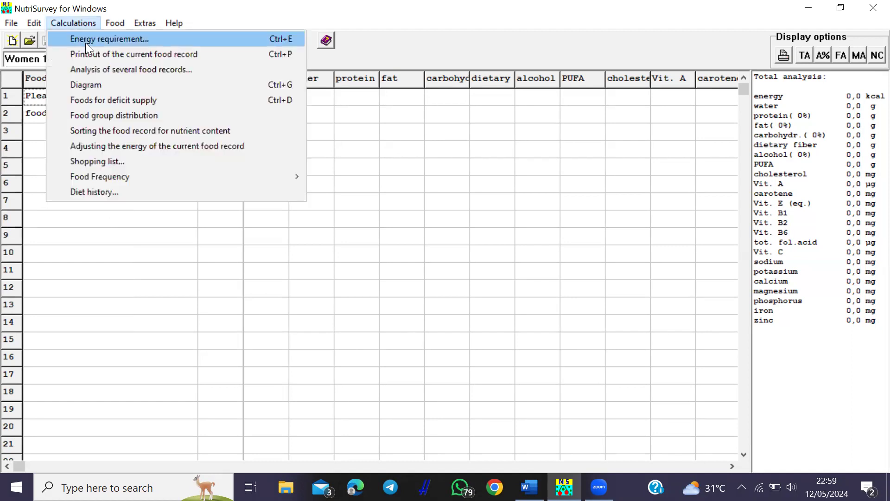
left_click(90, 41)
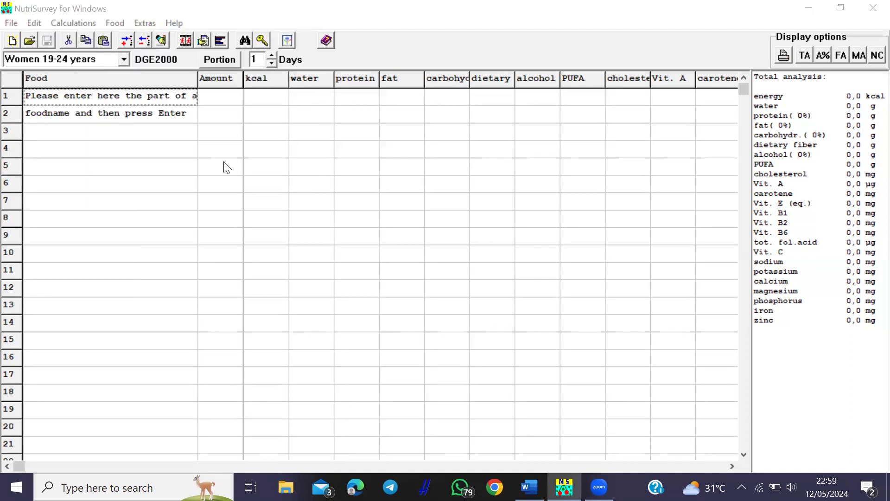
left_click(227, 153)
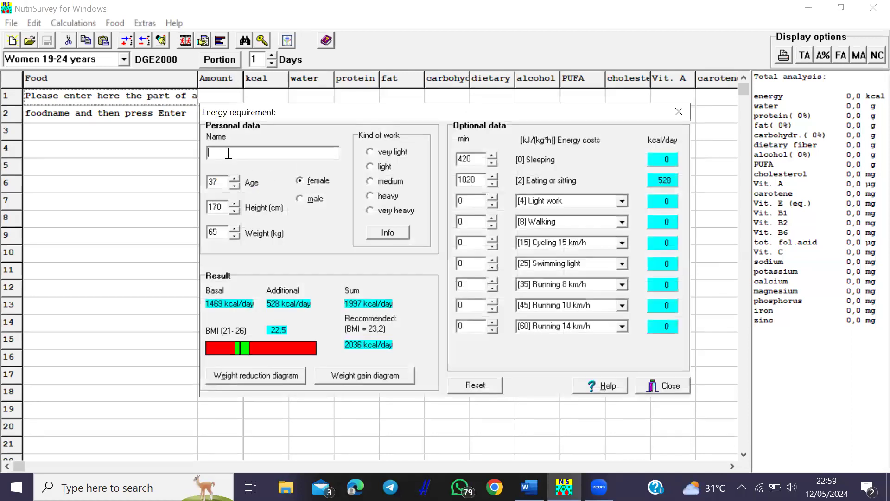
type("20")
key("BackSpace")
key("BackSpace")
type("60")
left_click(222, 231)
key("BackSpace")
key("BackSpace")
type("52")
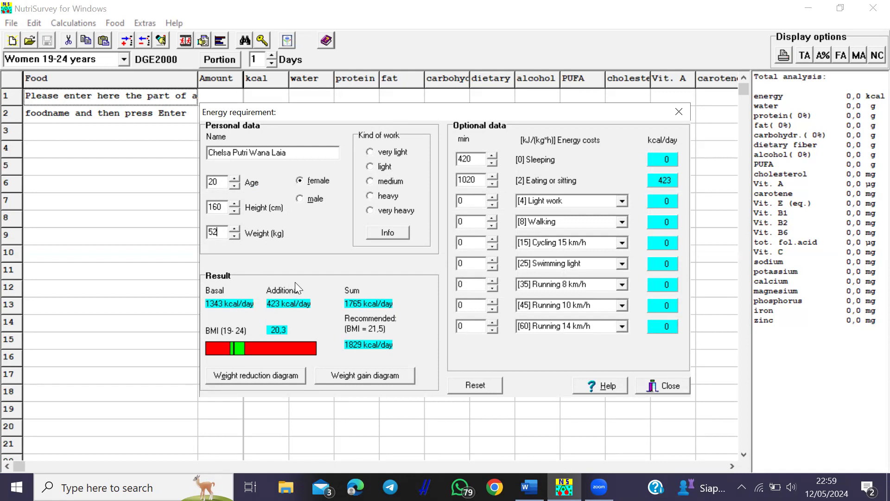
left_click(370, 166)
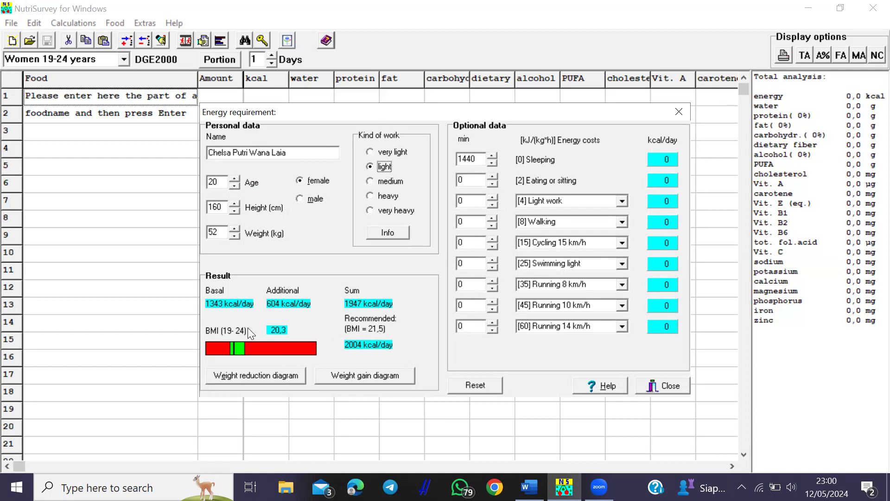
- Copy the expected weight-gain chart to the clipboard, then close the chart and energy requirement windows
left_click(372, 374)
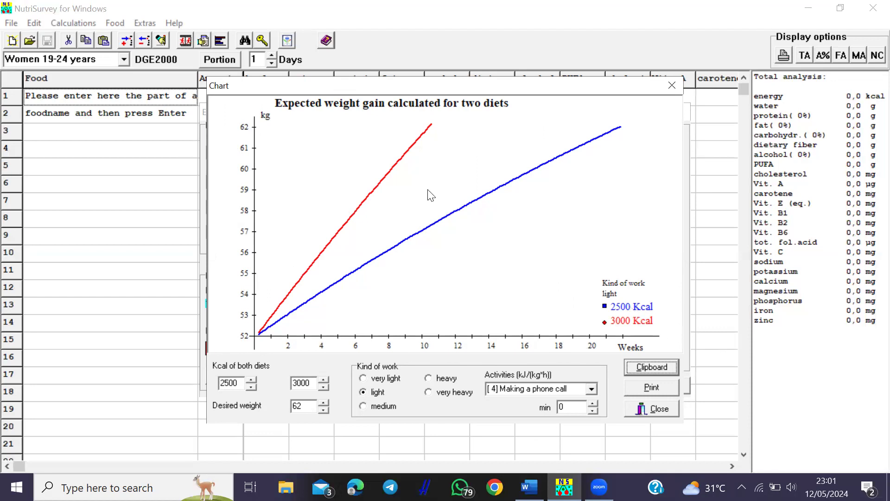
left_click(653, 366)
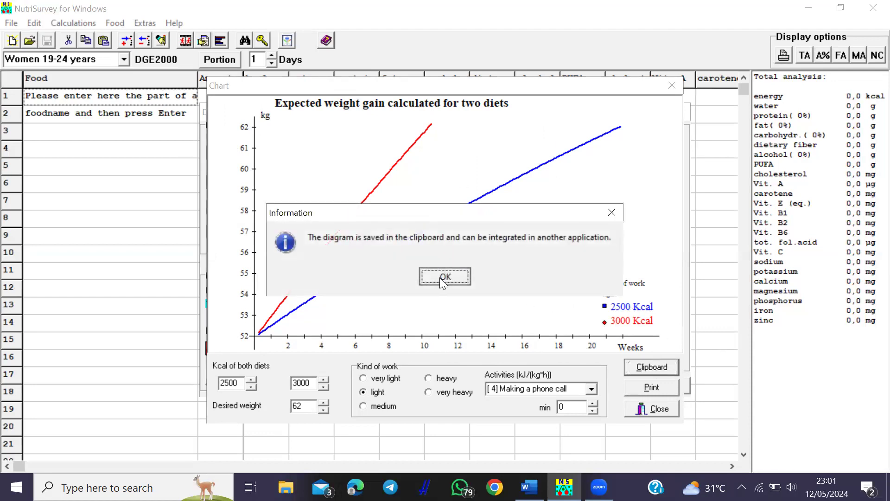
left_click(440, 278)
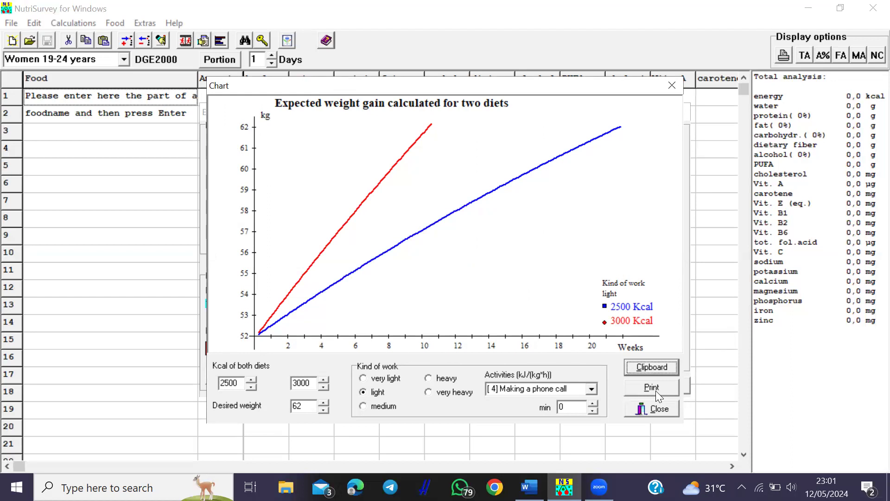
left_click(639, 409)
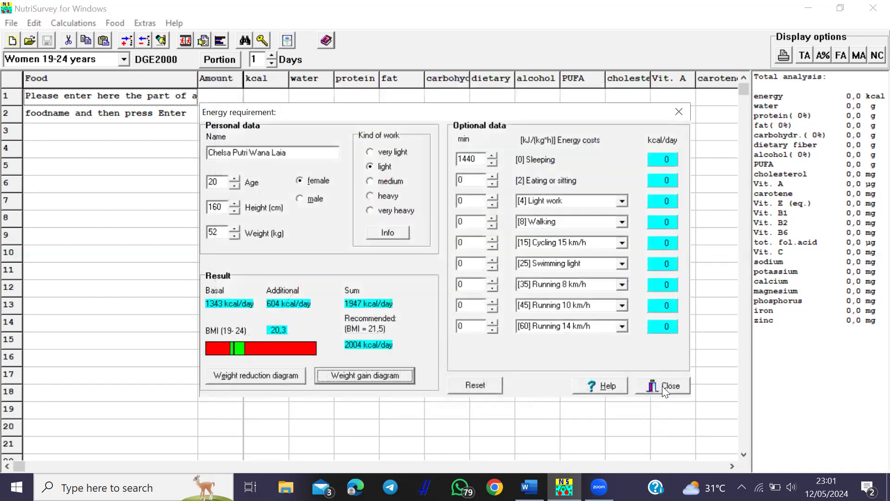
left_click(664, 386)
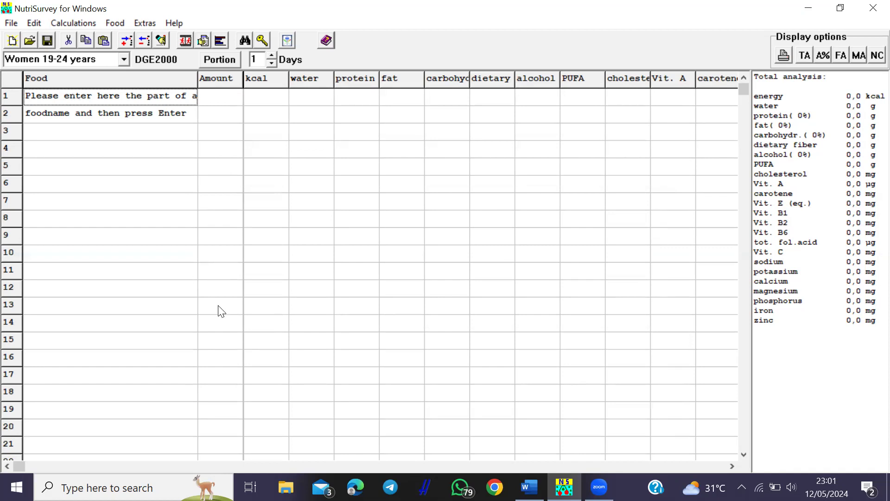
mouse_move(529, 486)
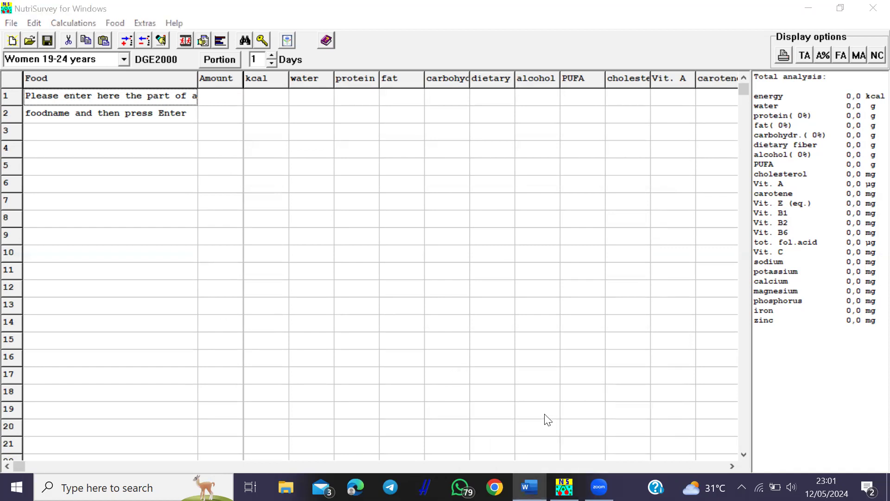
left_click(544, 413)
left_click_drag(871, 150, 782, 170)
left_click_drag(883, 144, 870, 170)
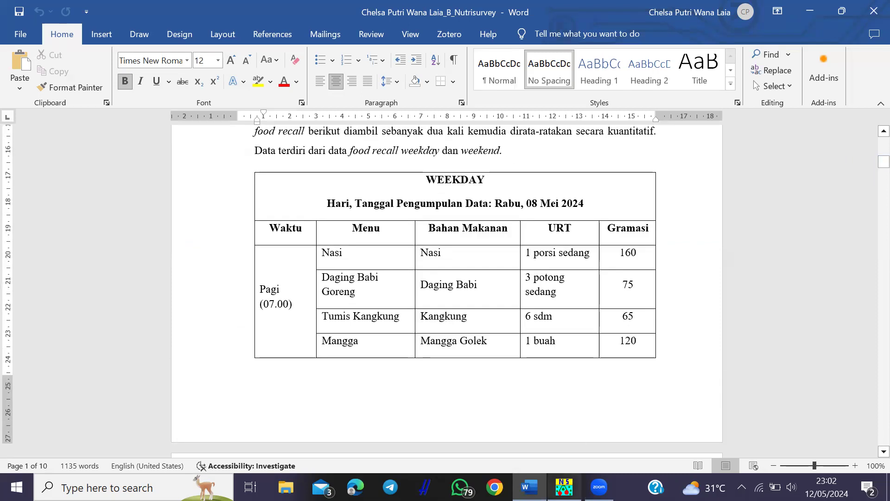
mouse_move(564, 487)
left_click(579, 433)
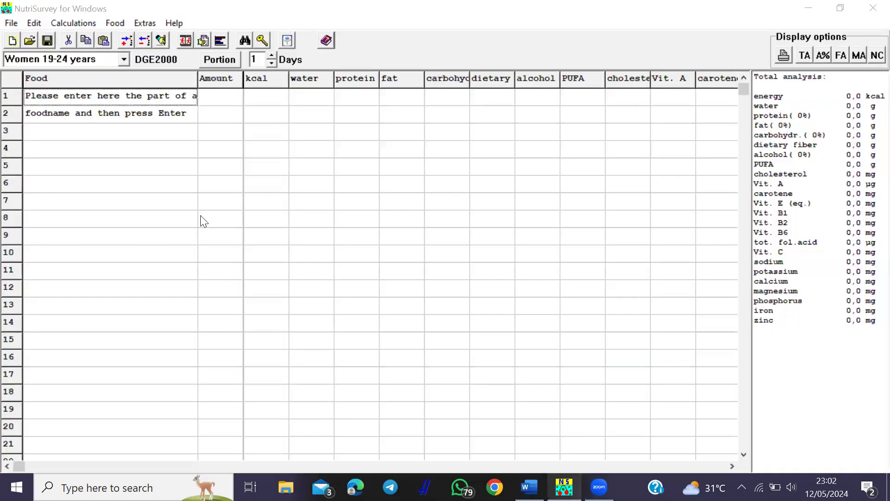
- Insert the BREAKFAST heading into the food record and move to row 3
left_click(159, 38)
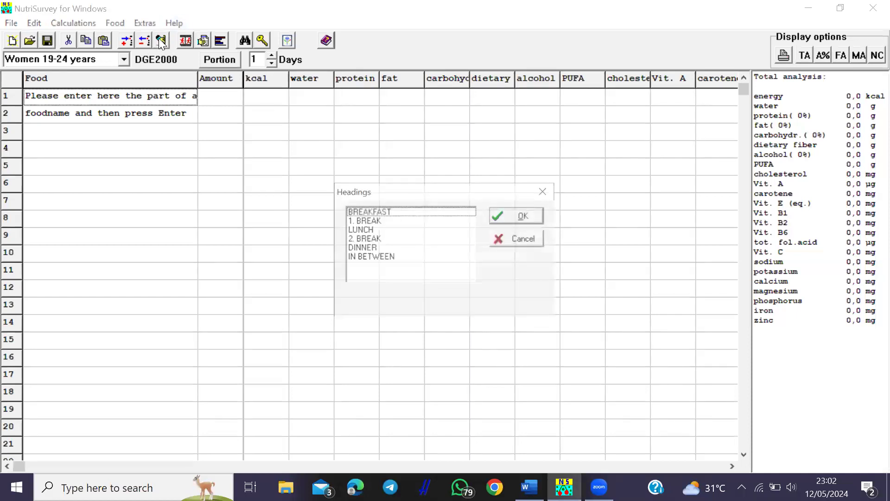
left_click(373, 212)
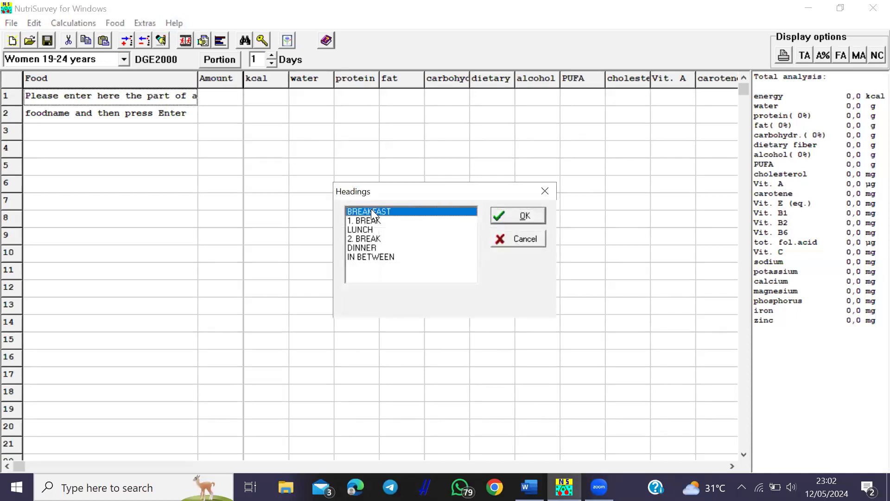
left_click(515, 217)
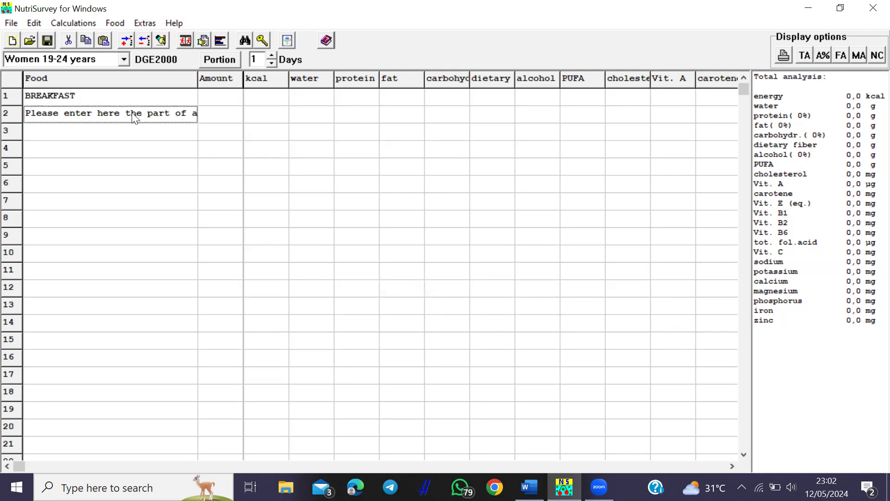
left_click(230, 111)
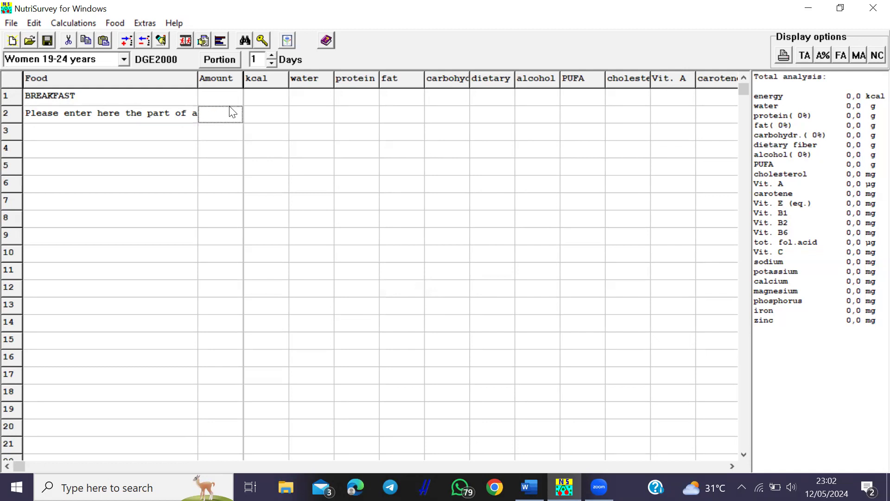
left_click(186, 120)
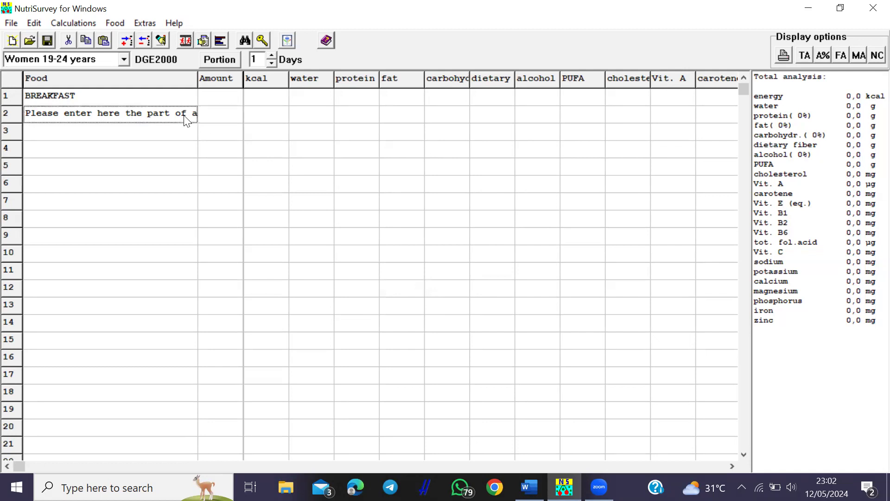
left_click(164, 128)
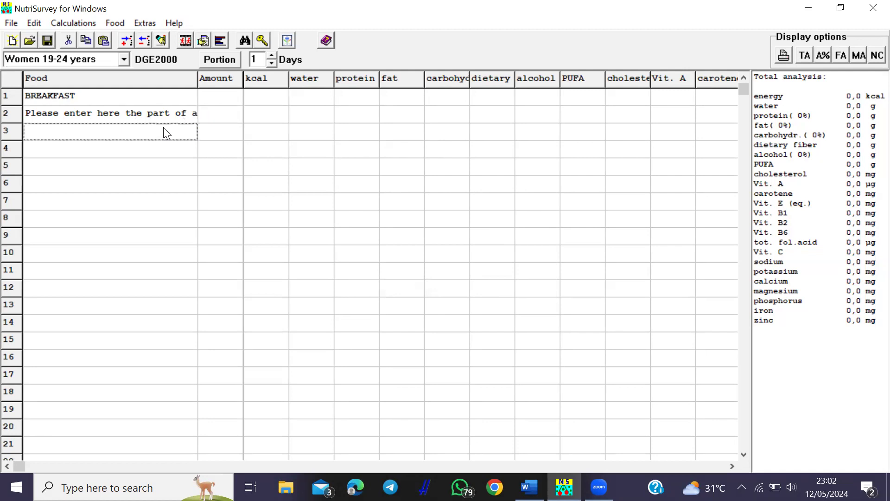
key("Up")
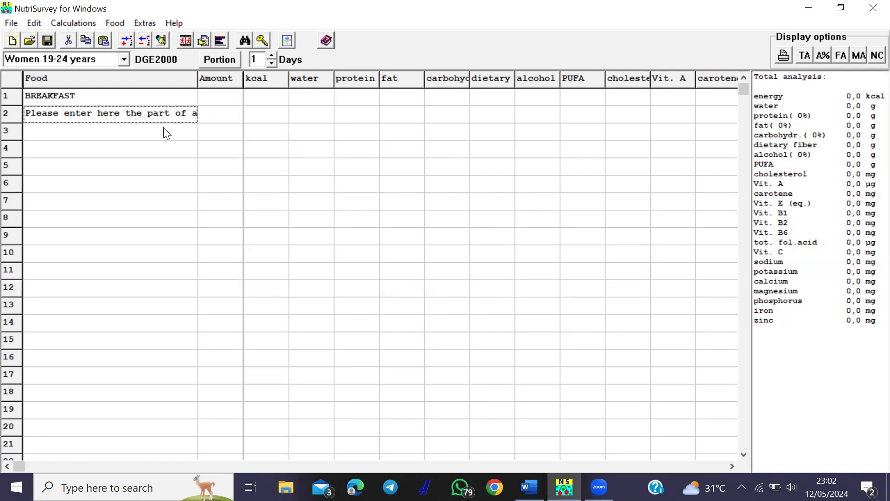
key("Down")
type("a")
key("BackSpace")
- Add daging babi goreng at 75 and tumis kangkung belu at 65 to breakfast
type("dagi")
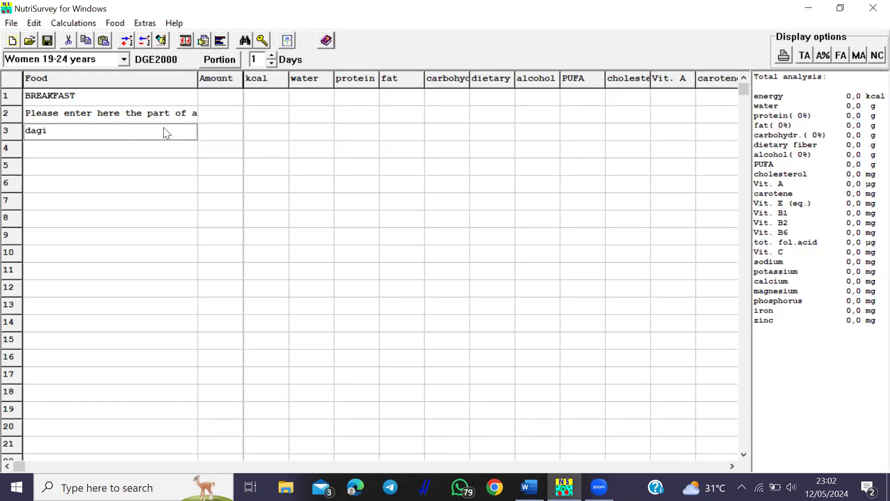
type("ng babi goreng")
key("Return")
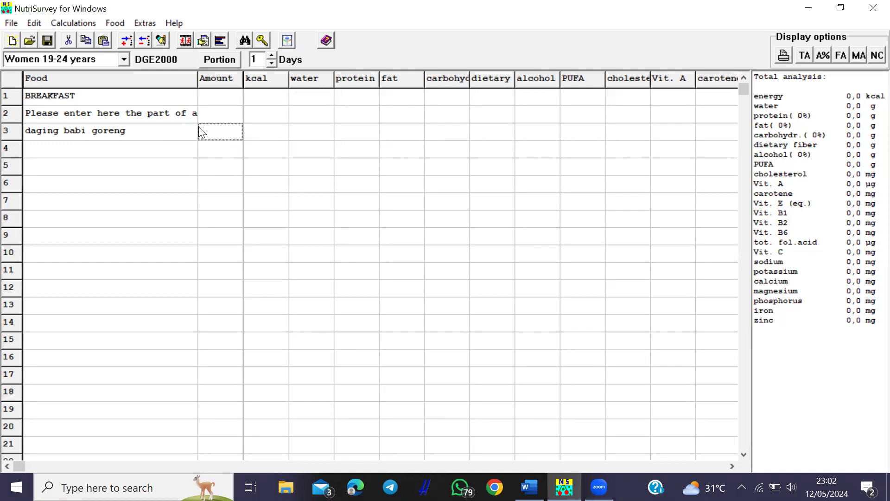
type("75")
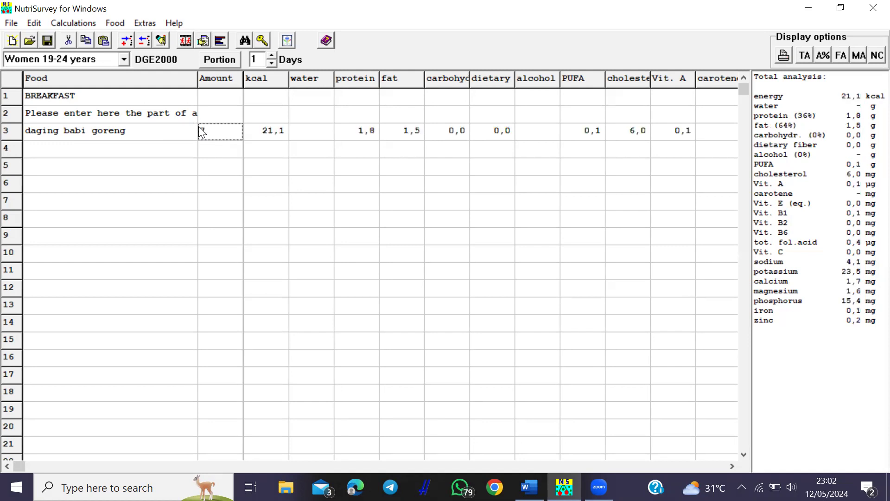
left_click(157, 153)
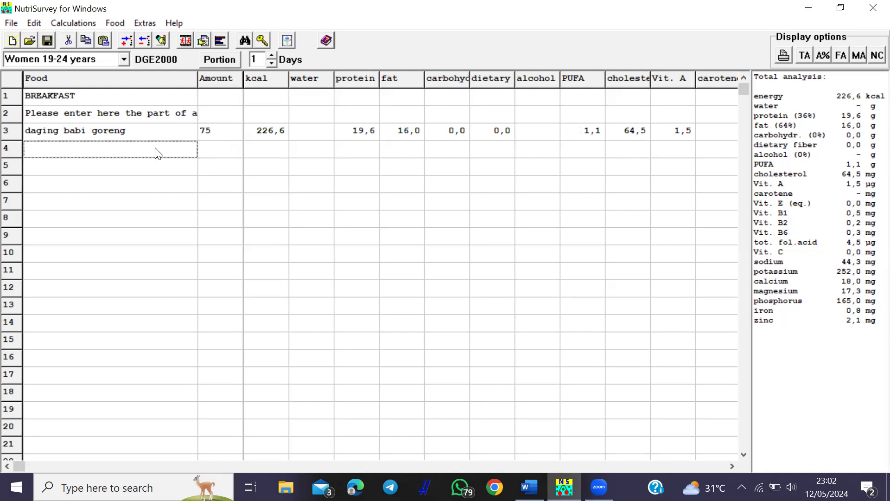
type("tumis kangkung")
key("Return")
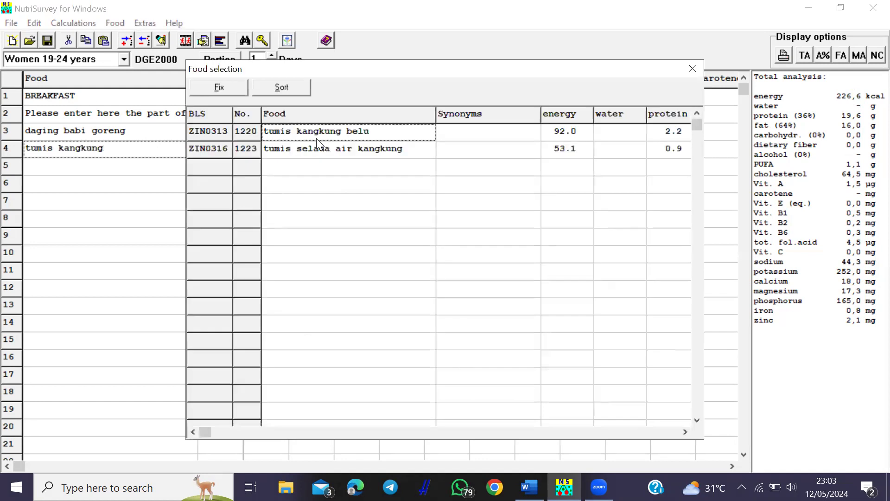
double_click(316, 138)
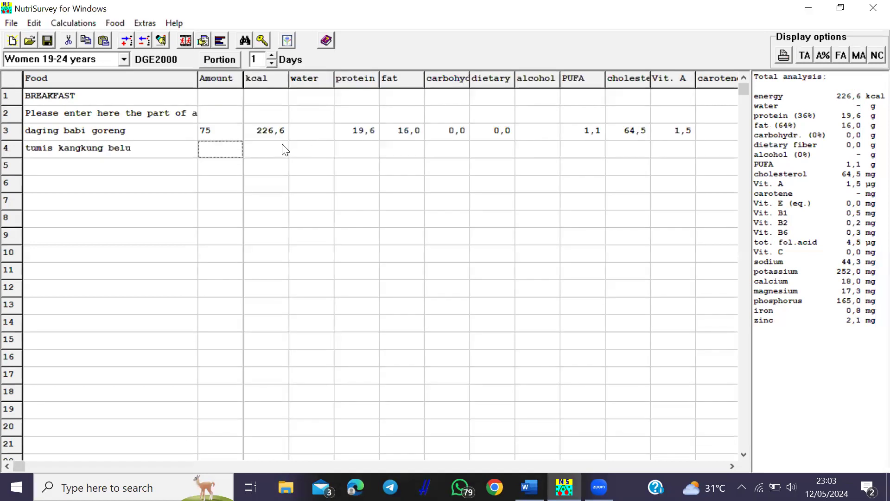
type("65")
key("Return")
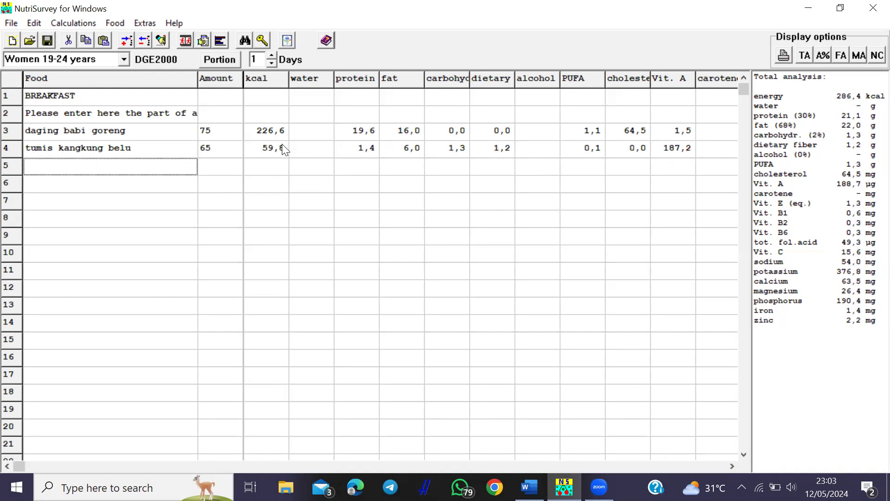
- Add mangga golek at 120 to breakfast
type("mangga")
key("Return")
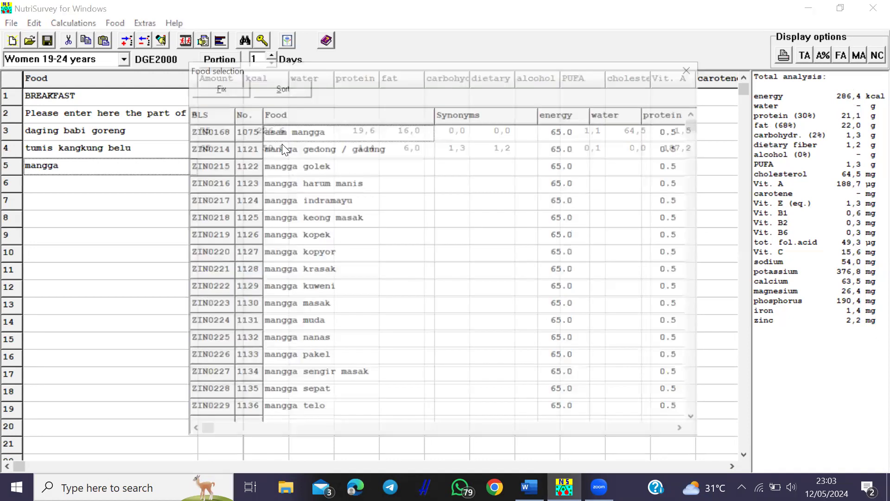
double_click(300, 166)
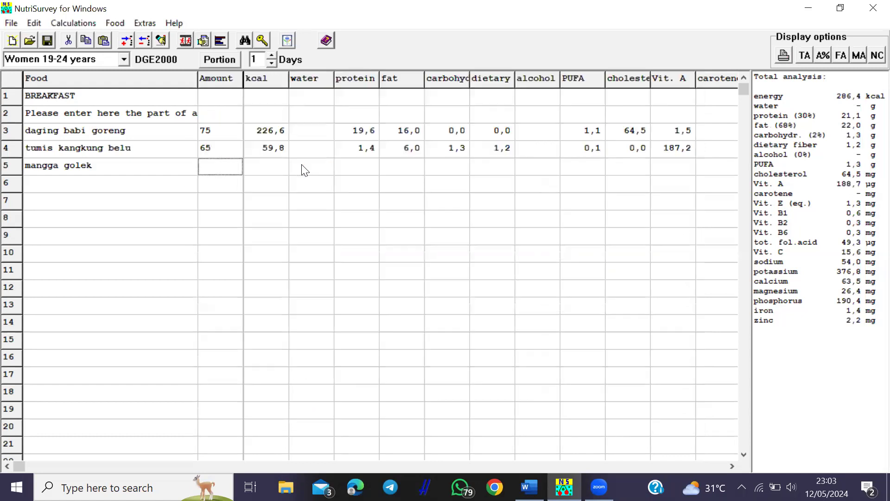
type("120")
key("Return")
left_click(174, 119)
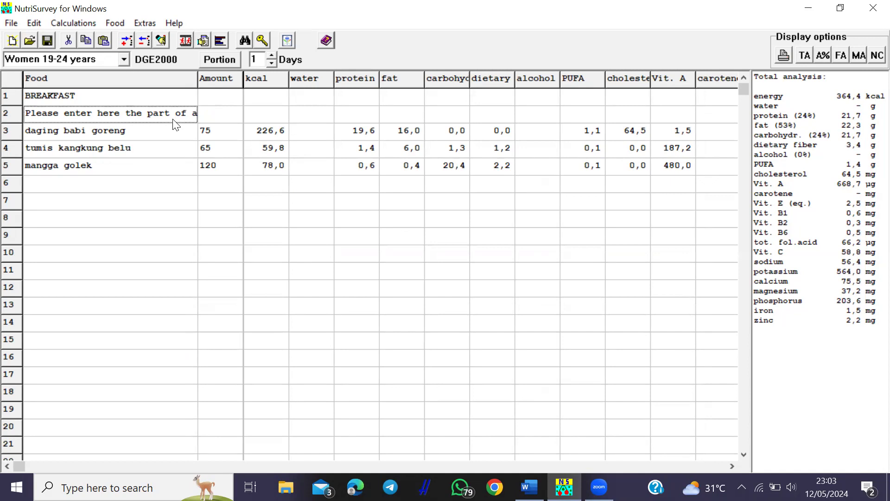
- Replace row 2's placeholder with nasi putih at 160
right_click(83, 107)
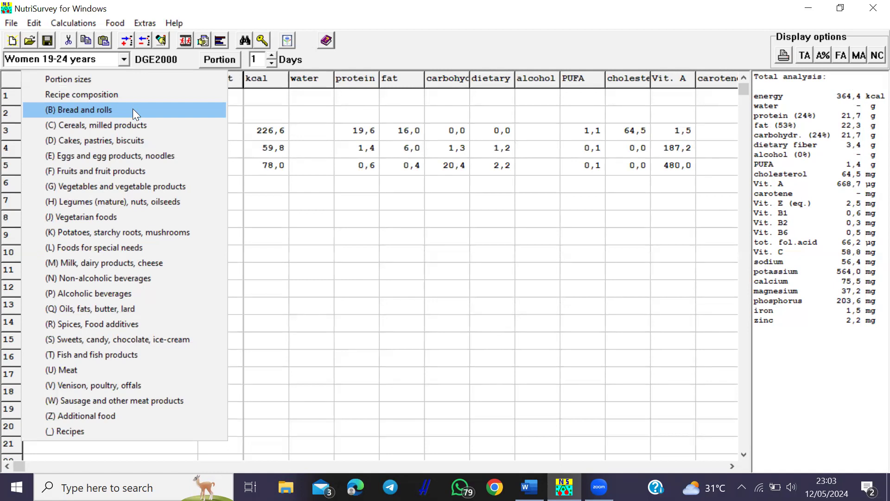
left_click(114, 414)
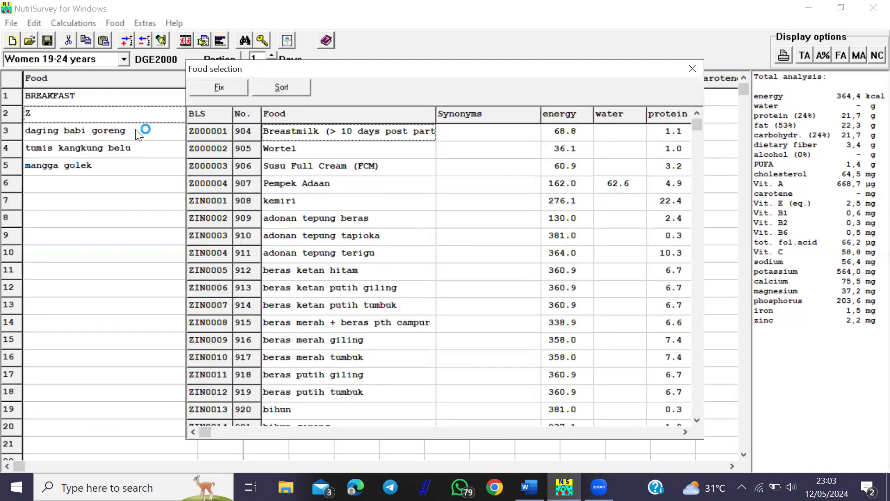
left_click(127, 113)
key("BackSpace")
type("nasi")
key("Return")
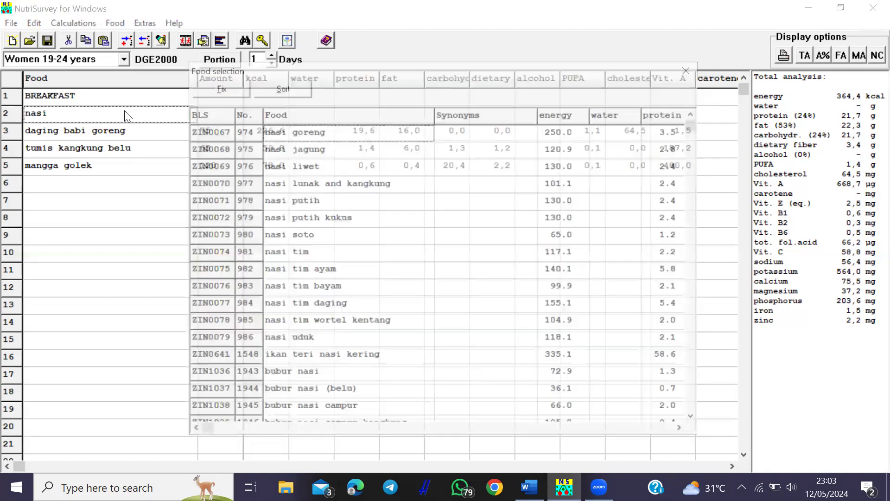
left_click(311, 200)
double_click(311, 201)
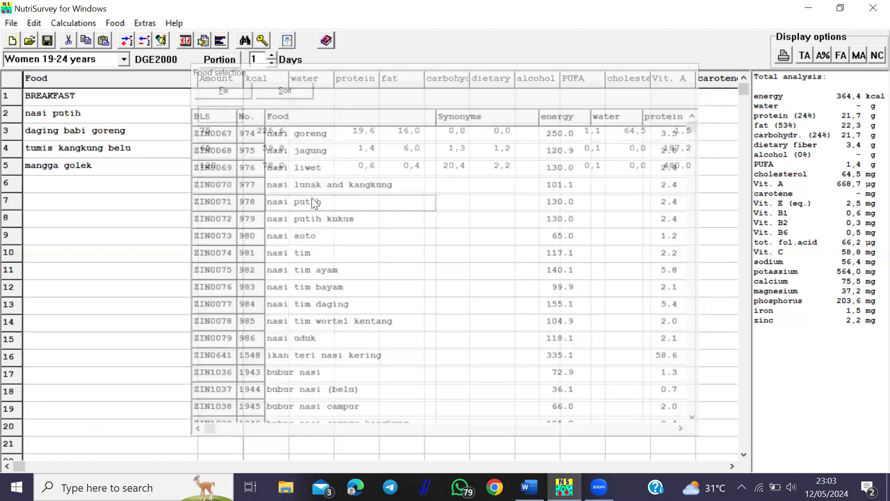
type("160")
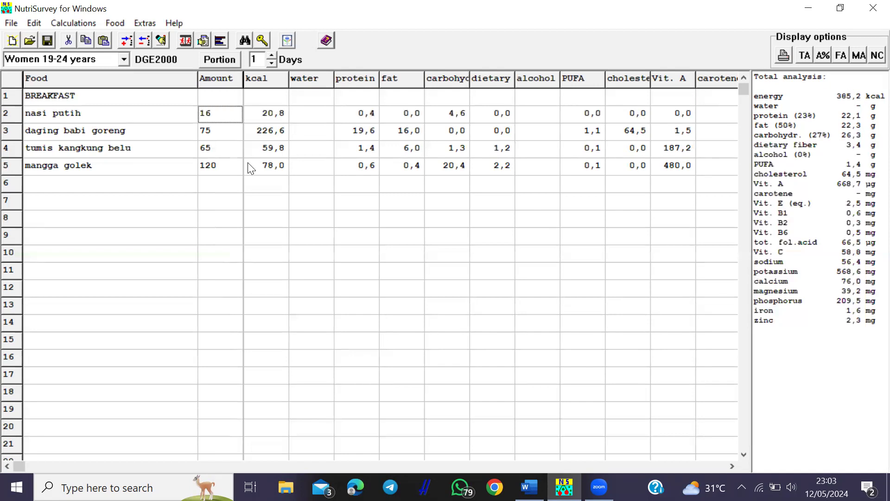
- Move to row 7 and bring up the meal heading choices
left_click(120, 192)
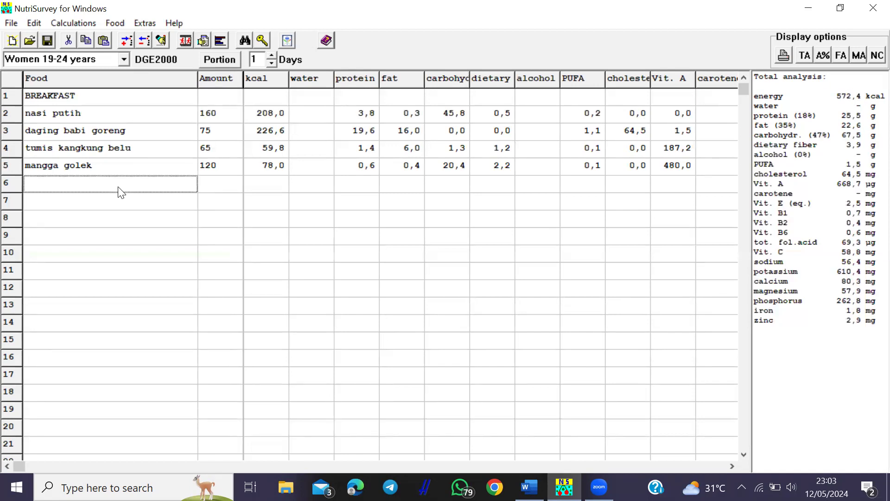
left_click(120, 207)
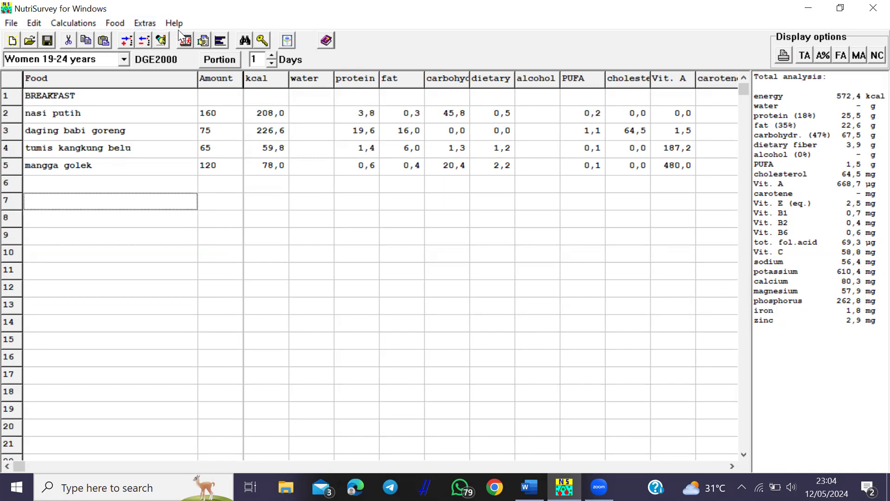
left_click(161, 40)
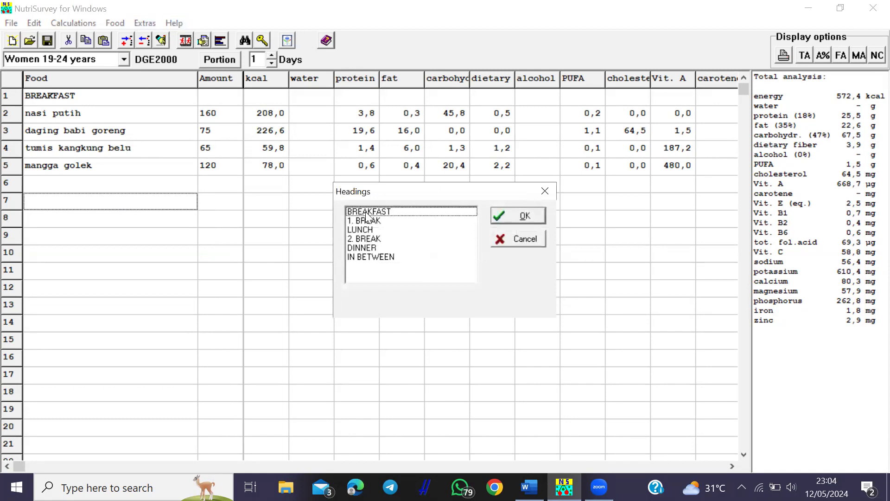
- Add a LUNCH heading with Pempek Adaan at 120
left_click(373, 229)
left_click(498, 214)
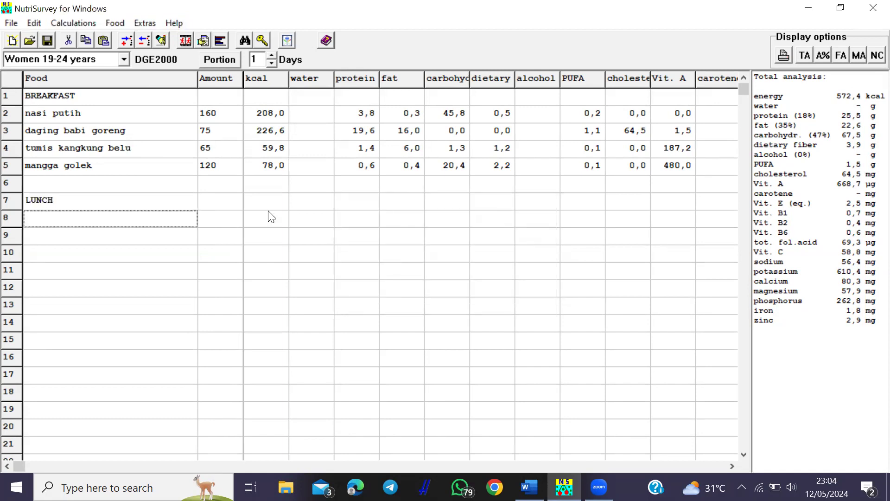
type("pempek Adaan")
key("Return")
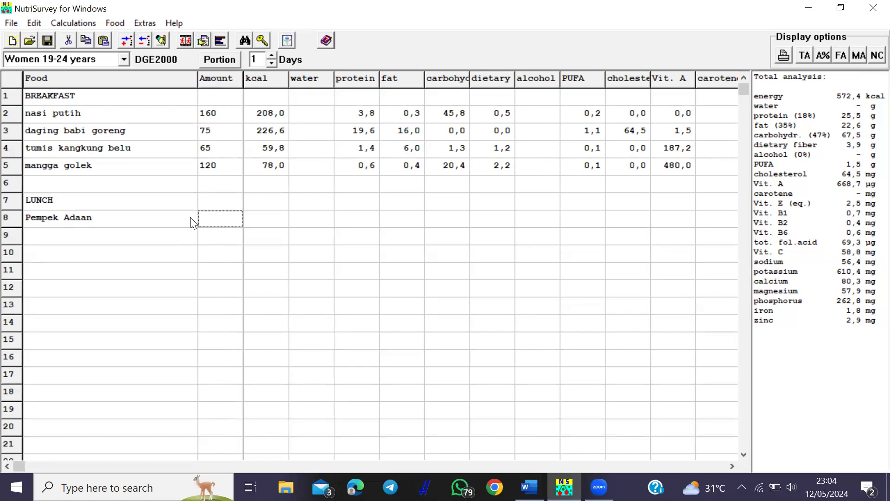
key("Return")
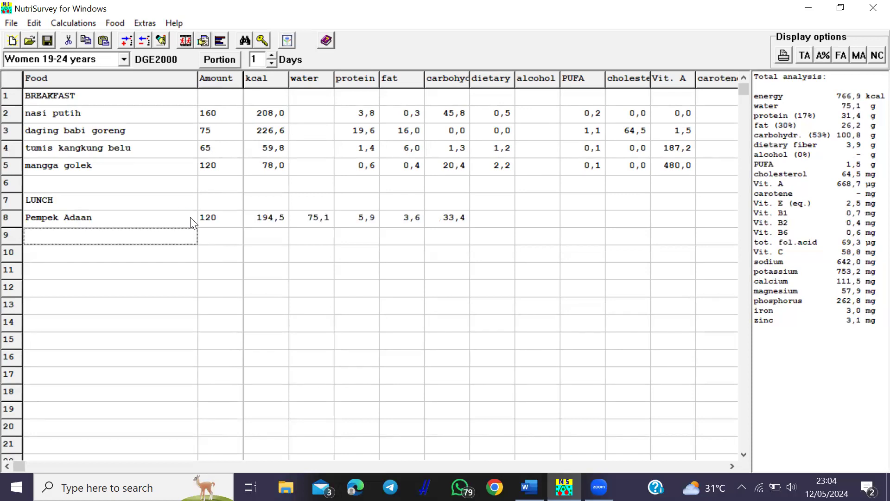
left_click(175, 252)
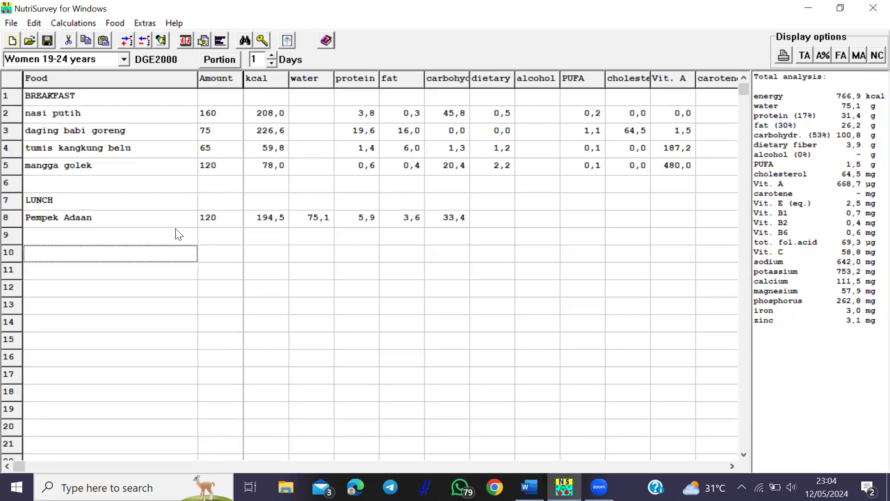
- Add a 2. BREAK heading with kue bolu coklat bundar at 135
left_click(160, 42)
left_click(365, 239)
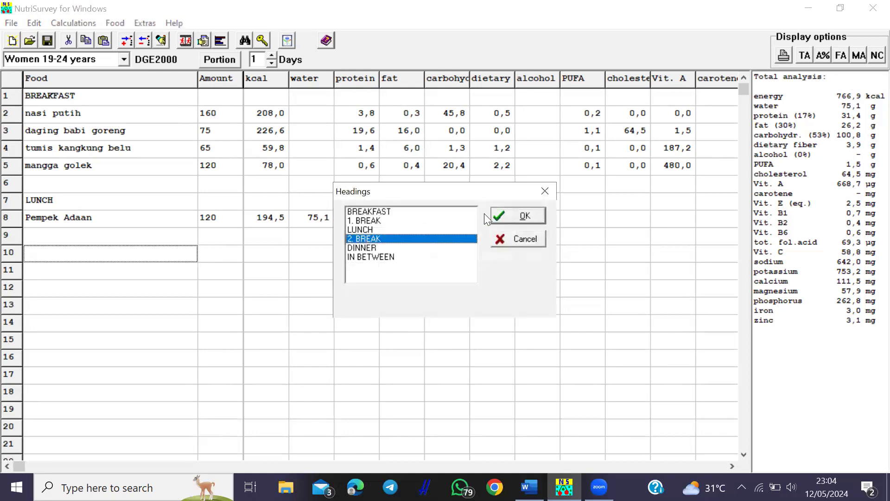
left_click(509, 214)
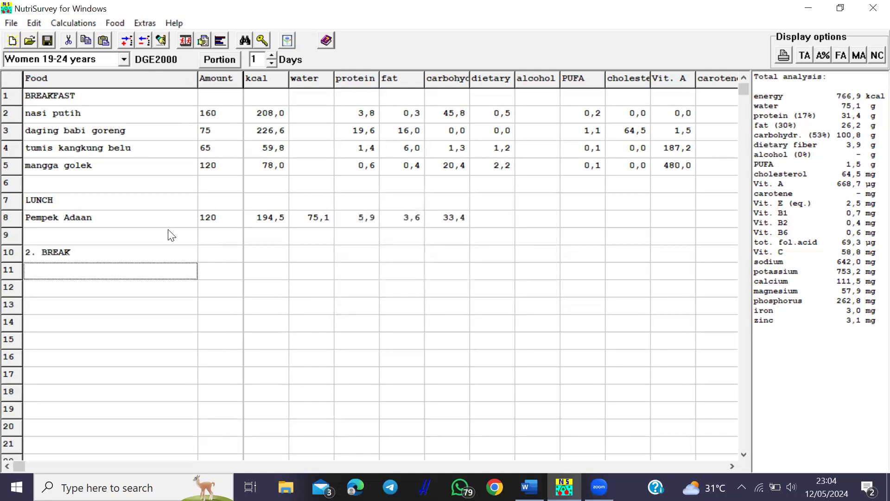
type("kue bolu")
key("Return")
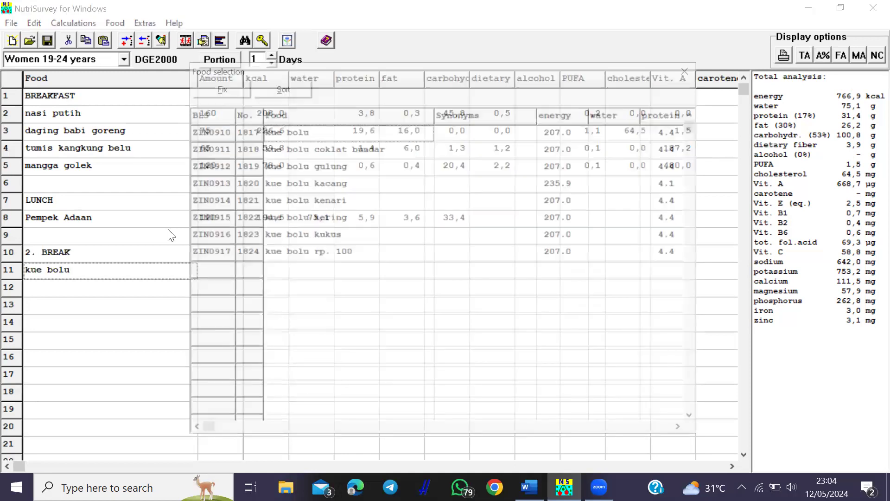
left_click(307, 149)
double_click(306, 153)
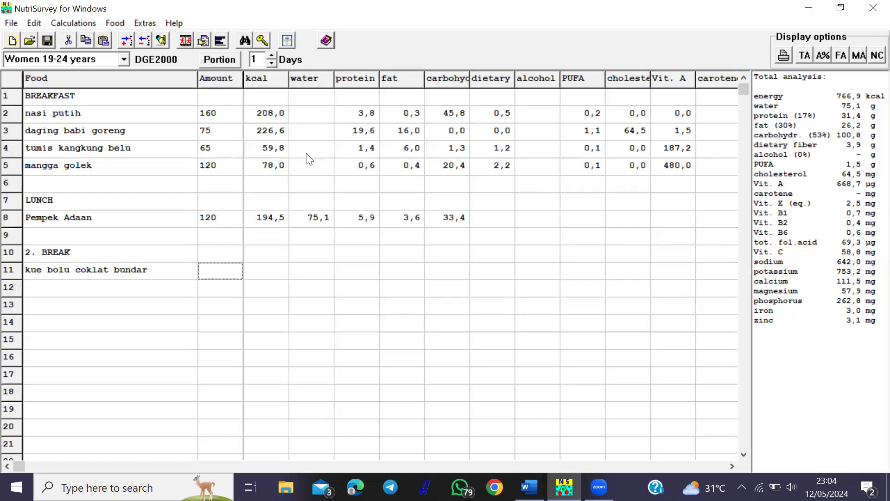
type("135")
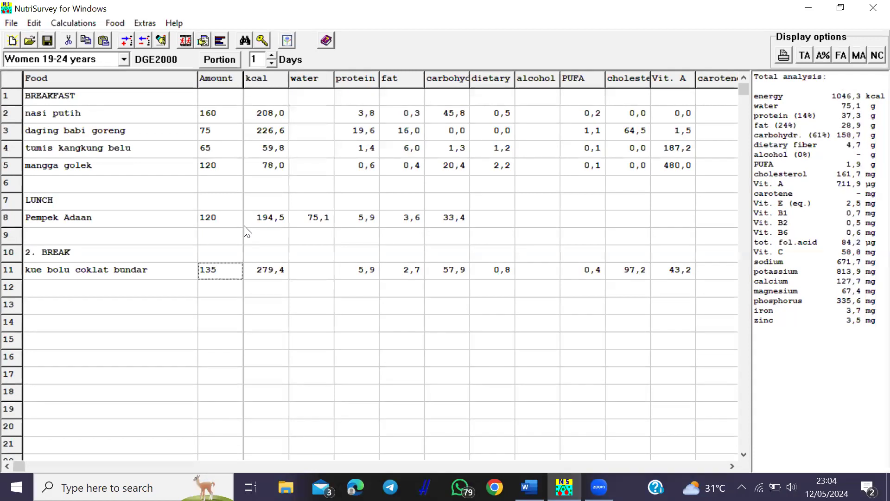
key("Return")
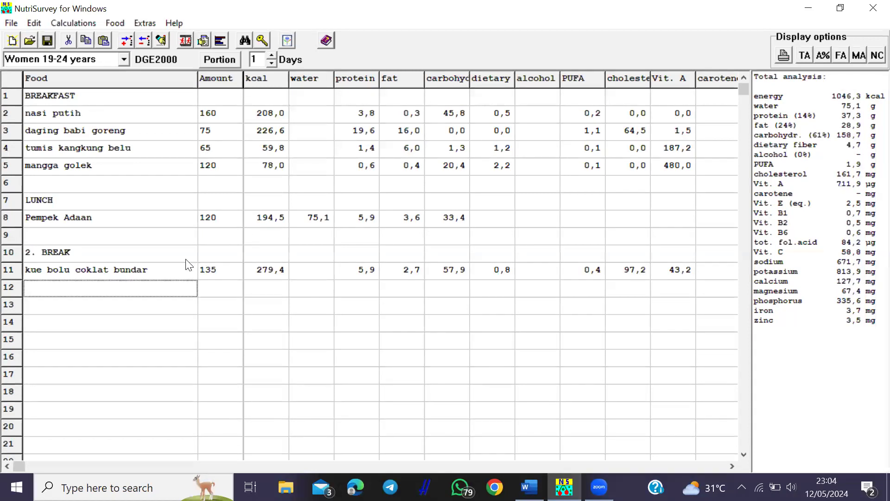
- Add susu kental manis at 40 to the 2. BREAK section
type("susu")
key("Return")
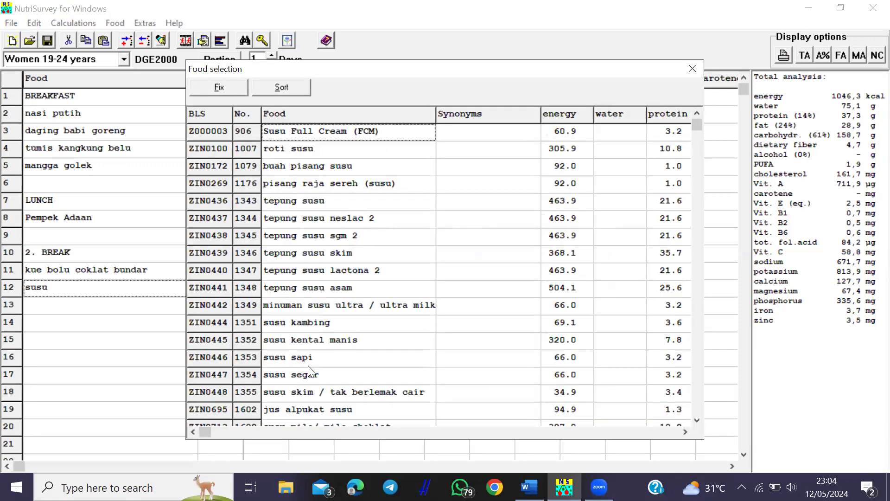
double_click(398, 339)
key("Return")
left_click(177, 329)
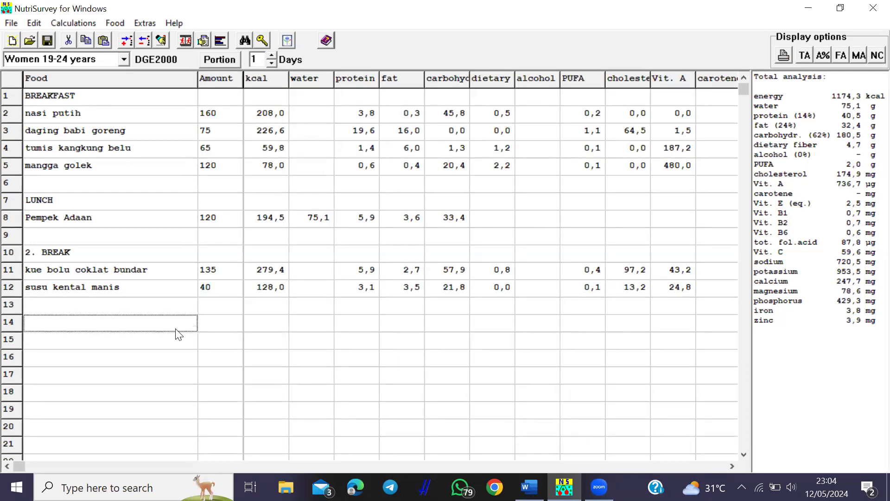
- Insert the DINNER heading and add nasi putih at 185 g
left_click(161, 40)
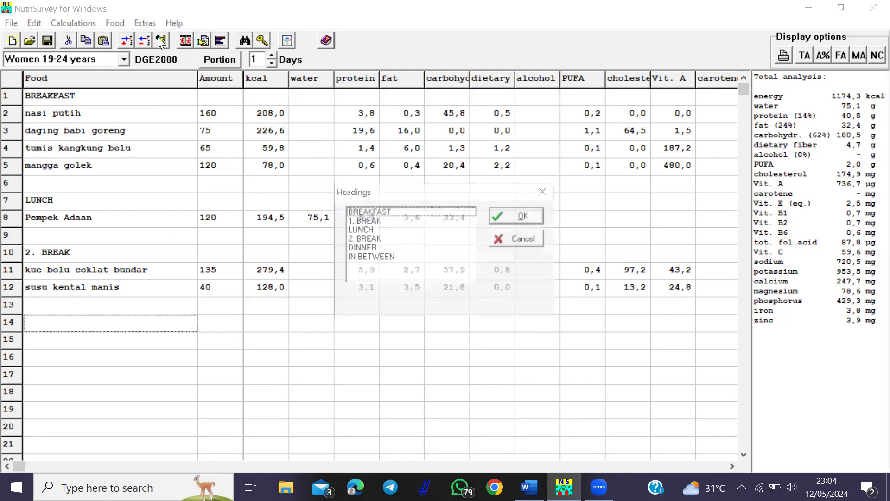
left_click(374, 247)
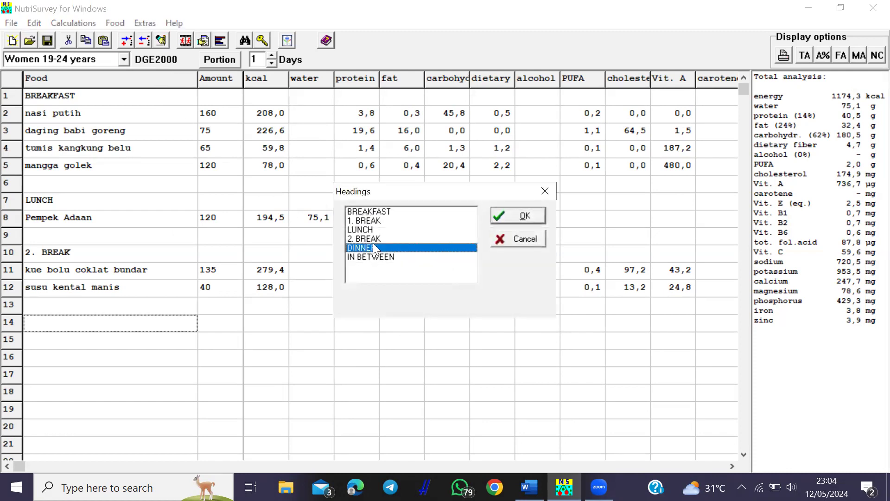
left_click(524, 215)
type("nasi")
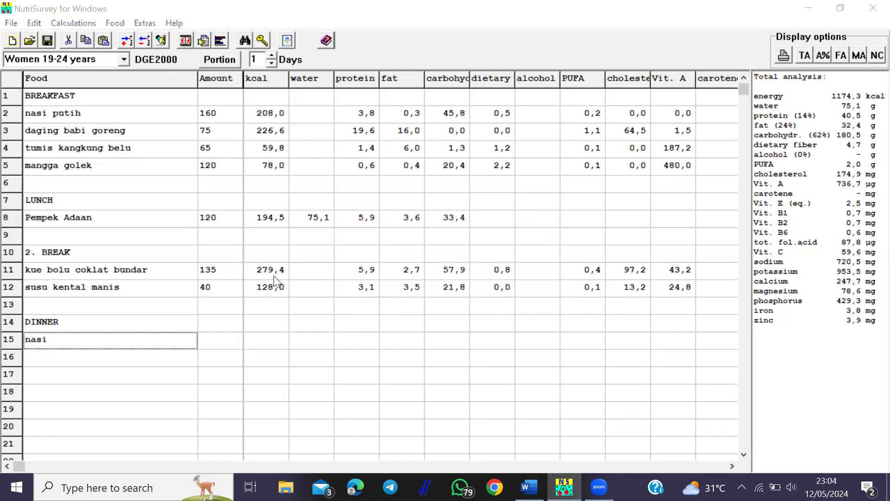
key("Return")
double_click(342, 206)
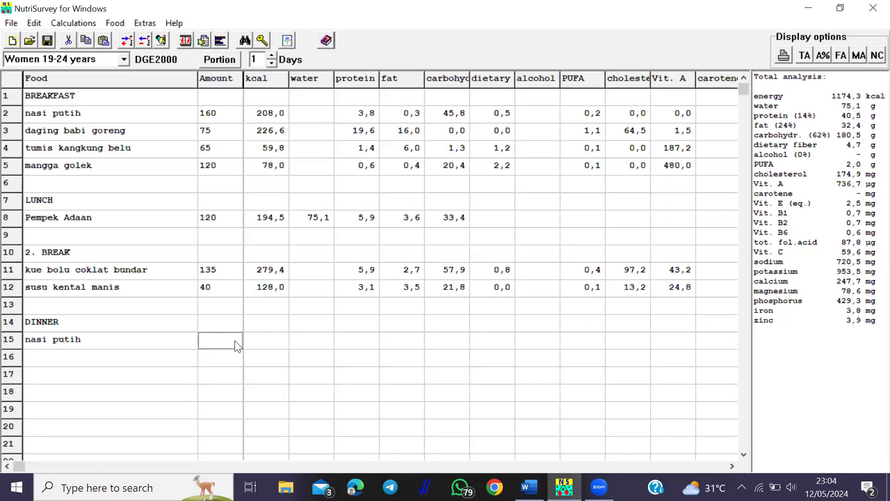
type("185")
key("Return")
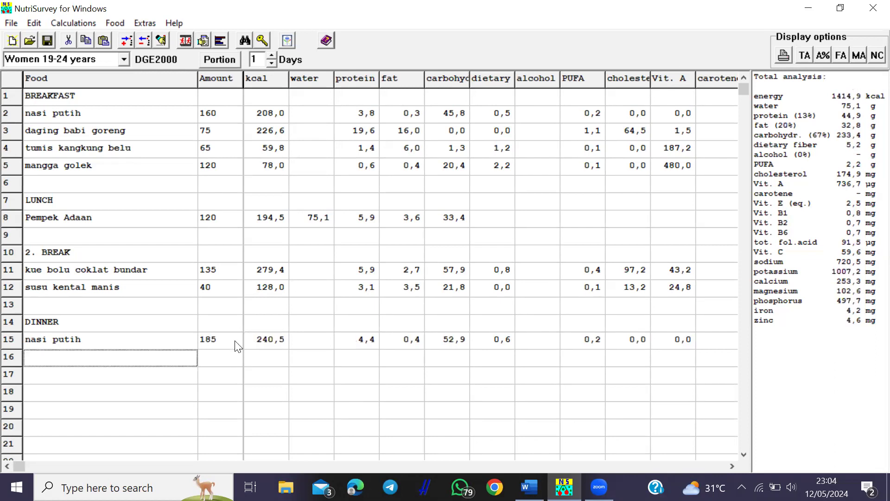
- Add telur ayam 70 g and tumis kangkung belu 70 g to dinner
type("telur ayam")
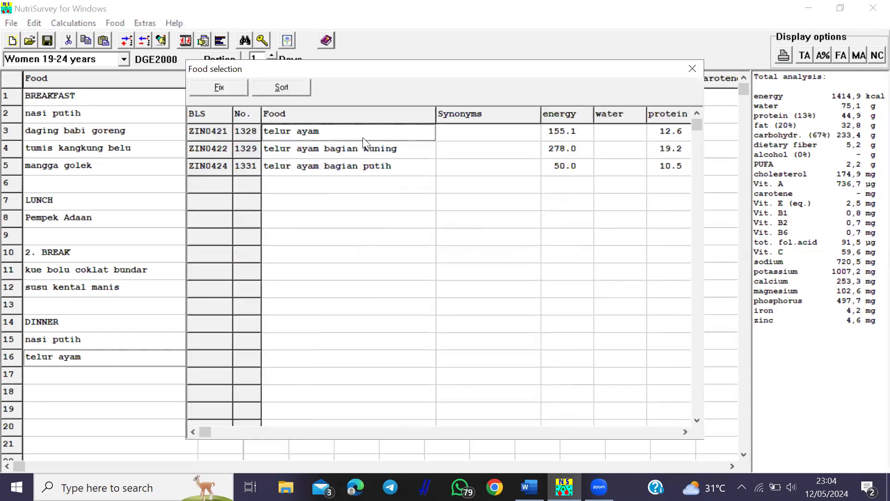
double_click(363, 137)
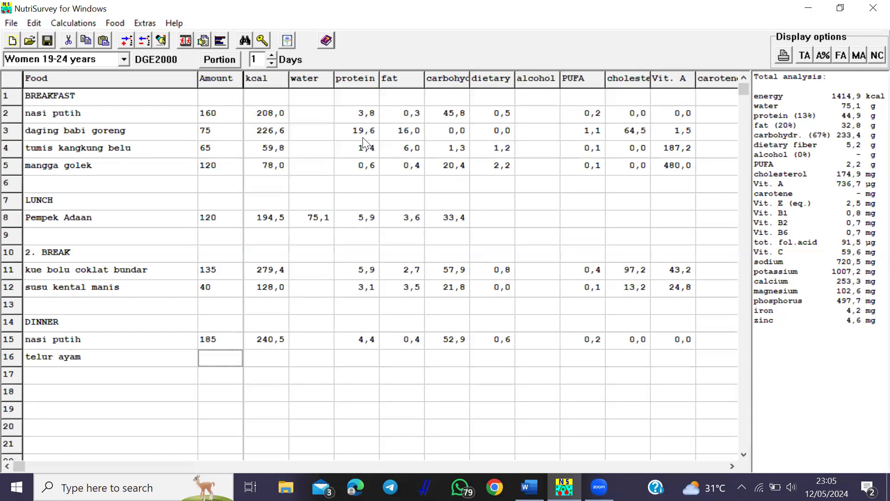
type("70")
key("Return")
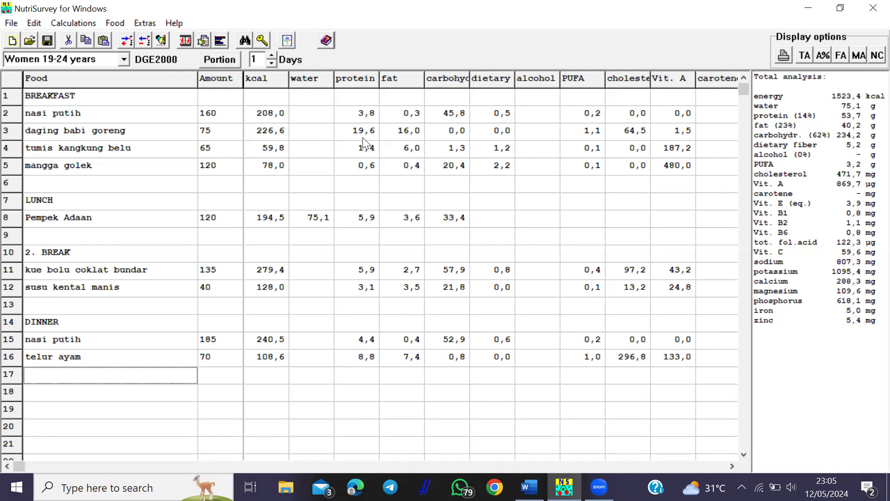
type("tumis kangkung")
key("Return")
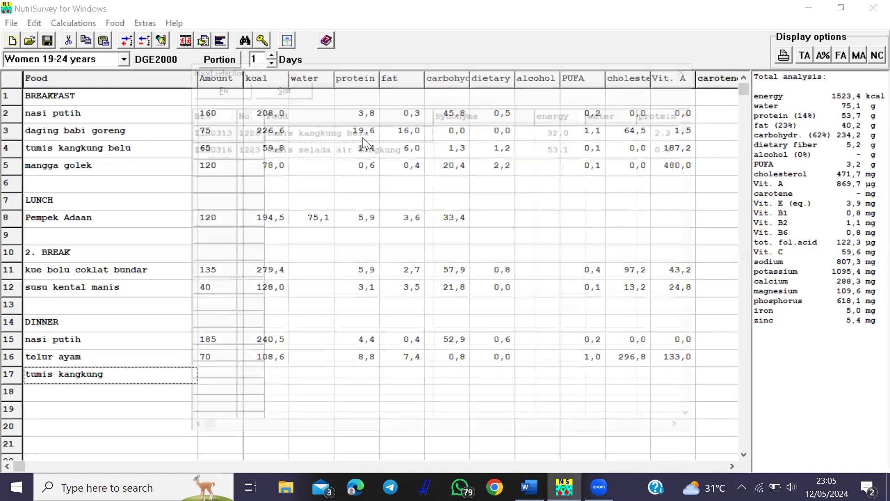
double_click(403, 135)
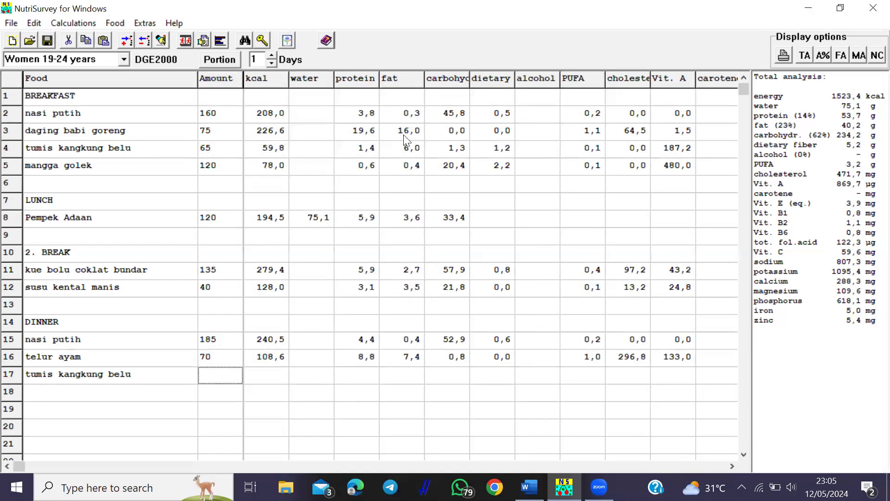
type("70")
key("Return")
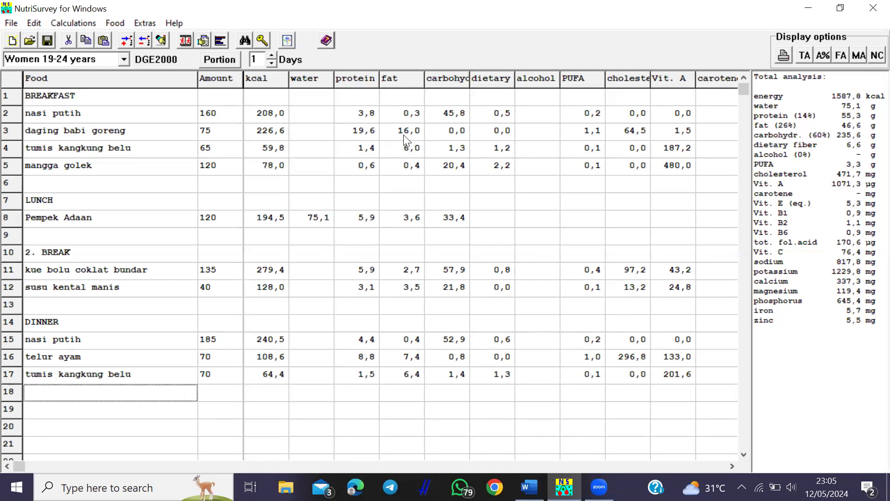
- Add salak 80 g and minyak kelapa sawit 8 g to dinner
type("salak")
key("Return")
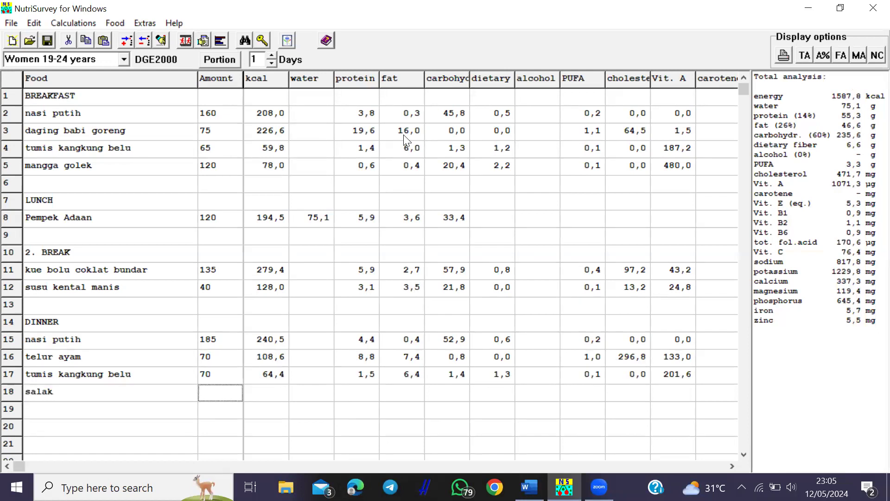
type("80")
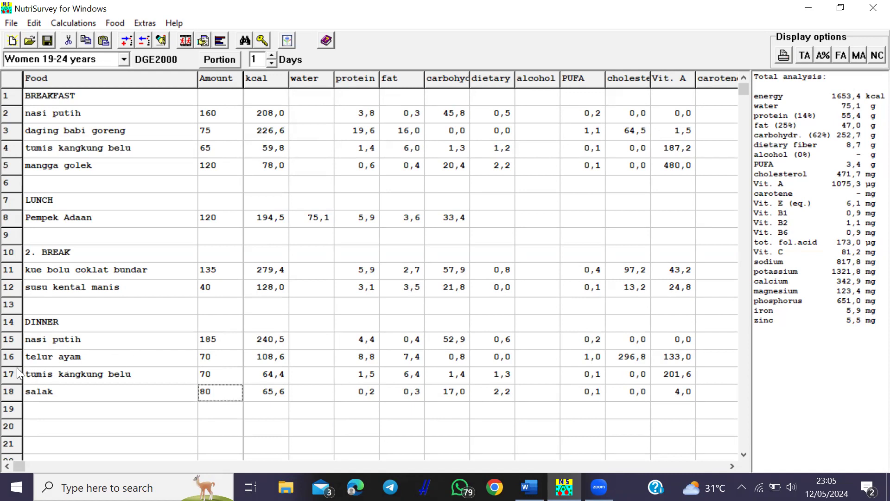
left_click(45, 410)
type("minyak")
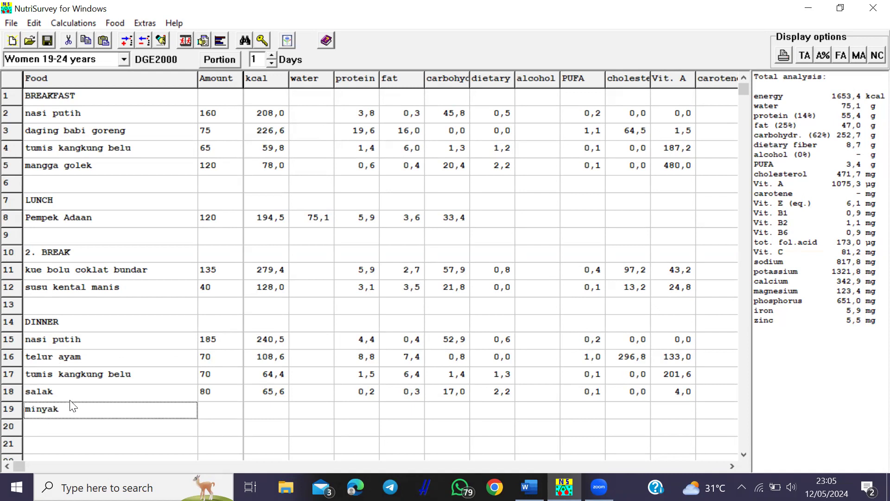
key("Return")
double_click(314, 200)
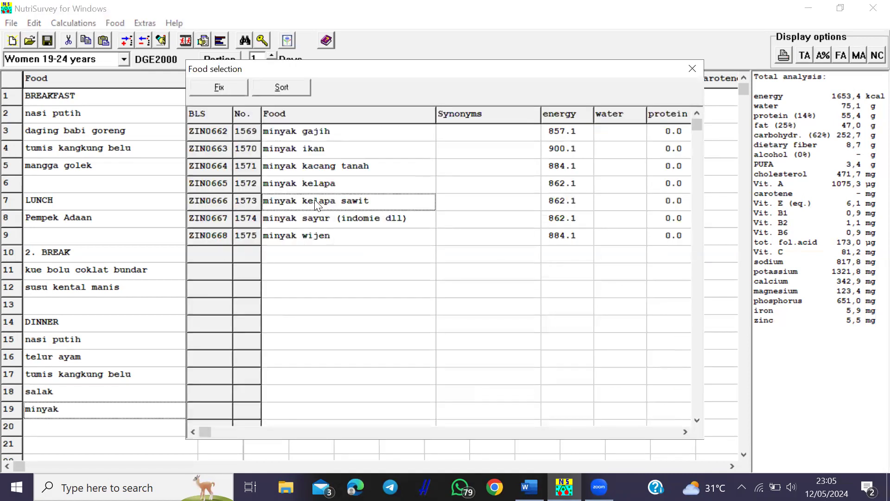
type("8")
key("Return")
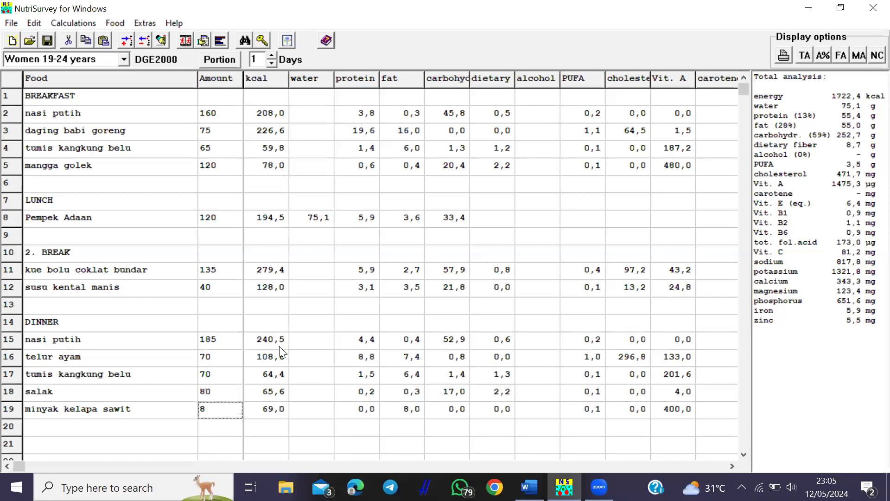
left_click(298, 417)
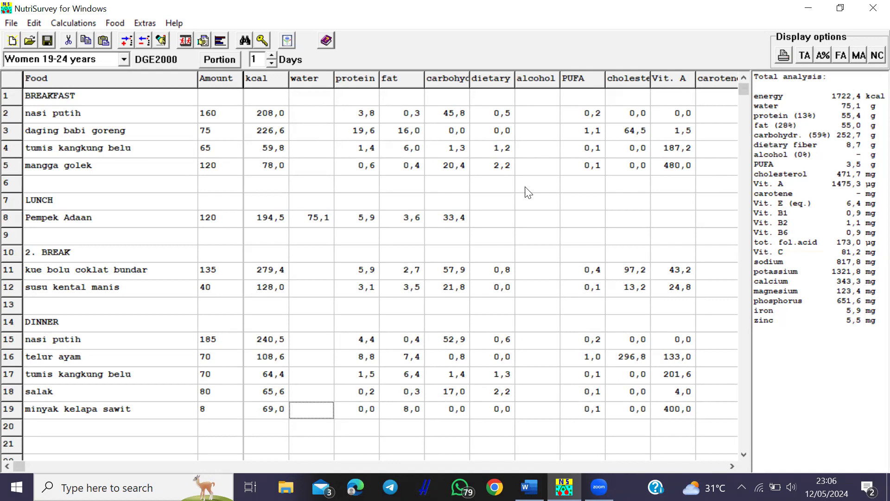
left_click(72, 23)
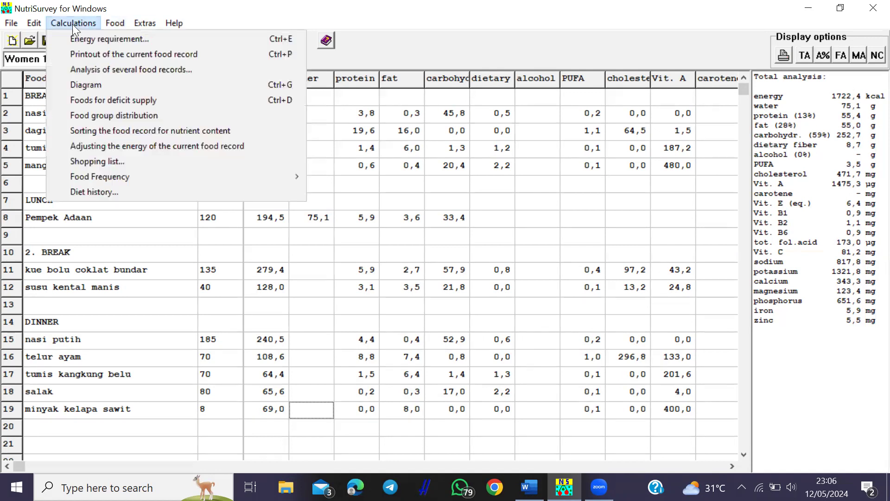
- Print the food record to Word, check the Result table (1722,4 kcal, 86 %), then close it
left_click(144, 54)
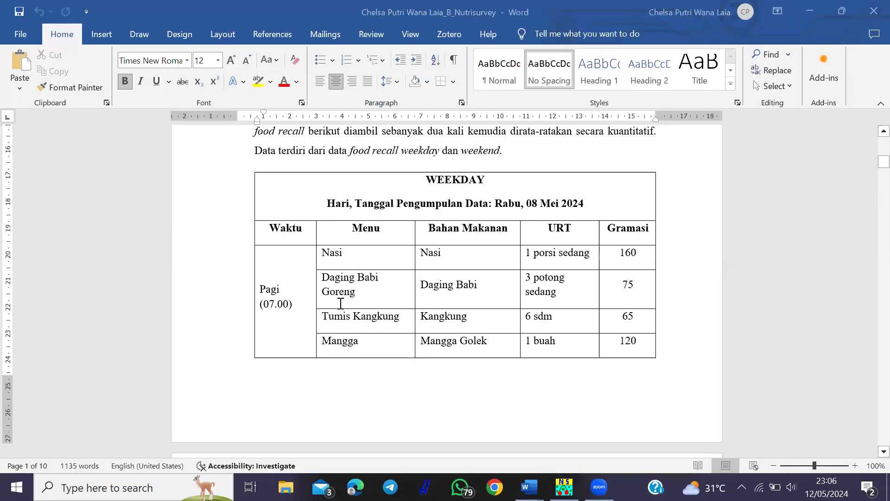
left_click_drag(881, 153, 864, 248)
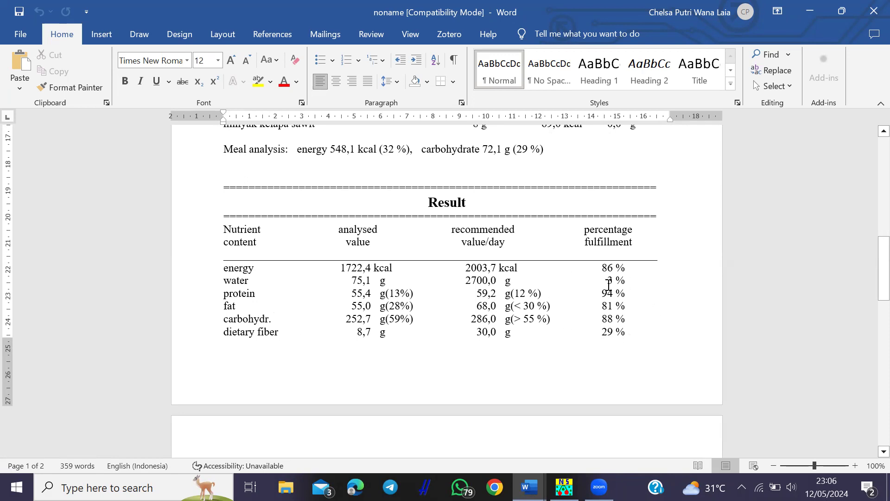
left_click(869, 6)
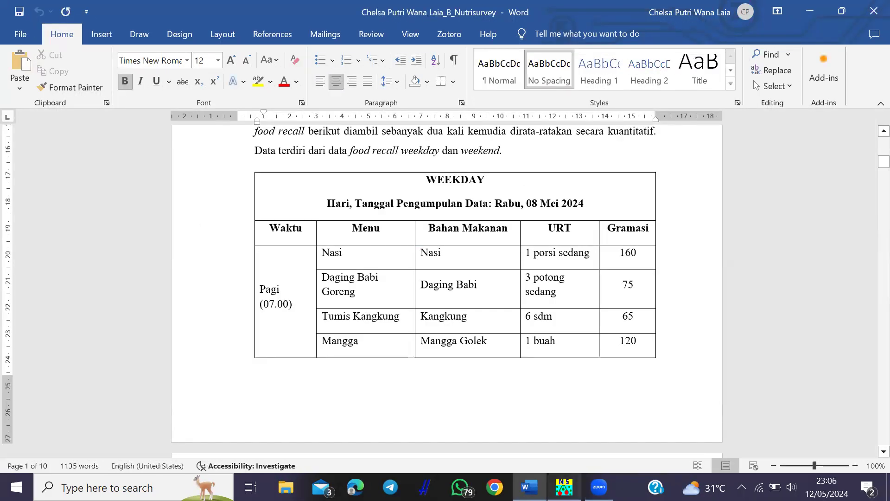
mouse_move(564, 486)
left_click(567, 401)
left_click(11, 22)
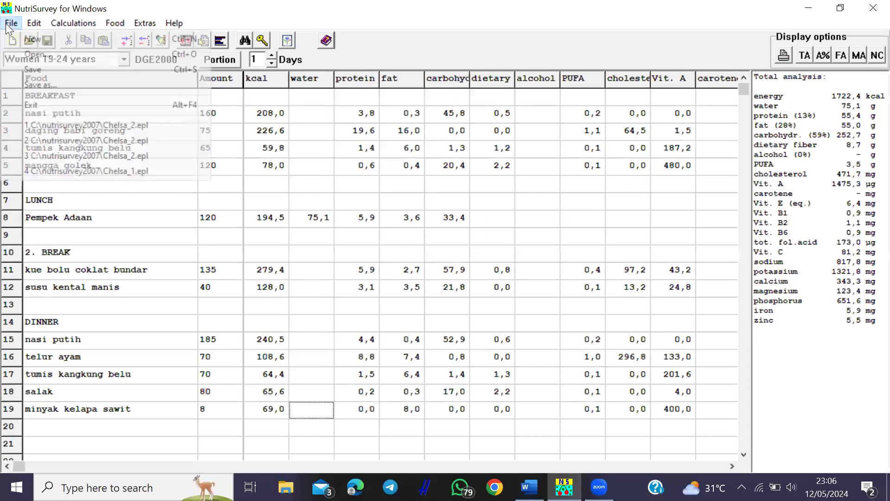
- Save the food record as a new .epl file named after the respondent, numbered 1
left_click(80, 70)
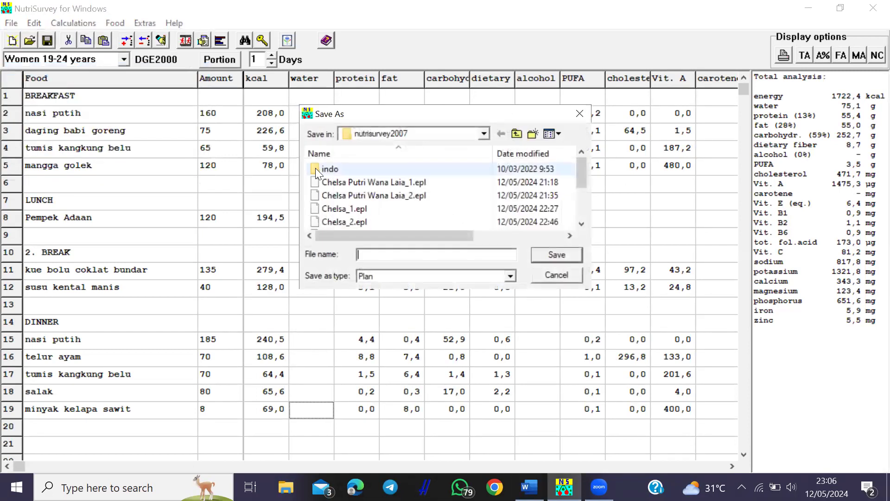
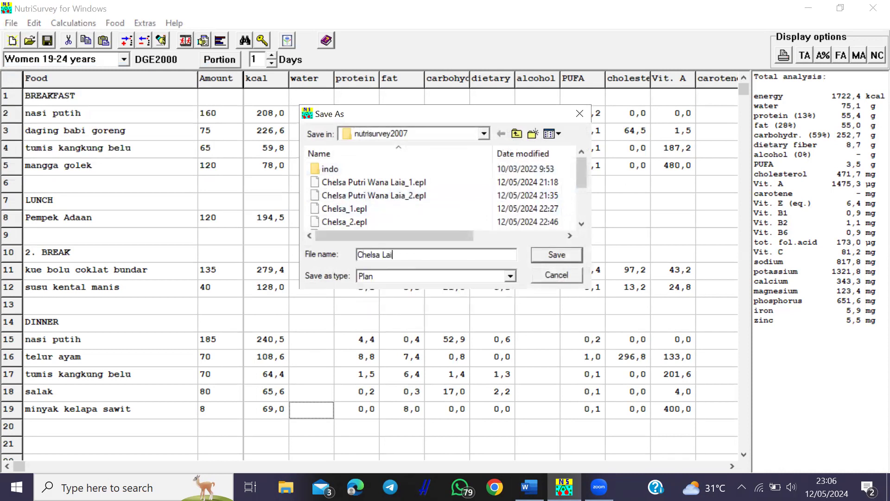
type("1")
left_click(556, 254)
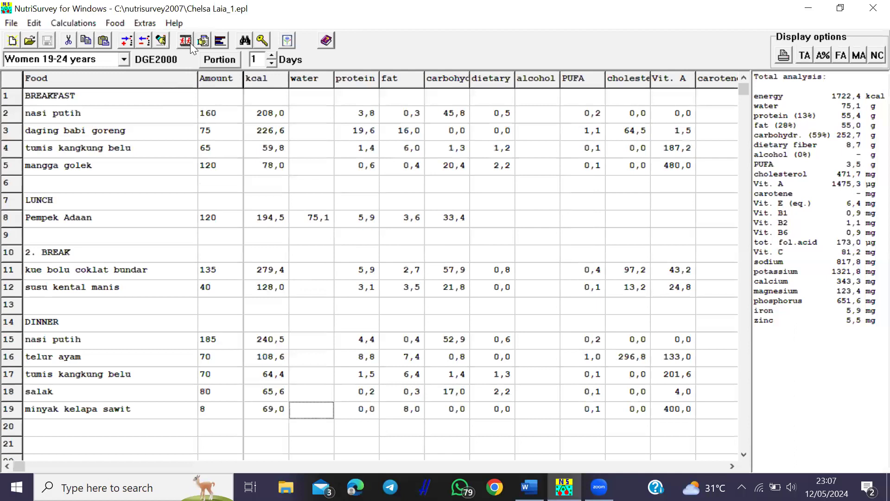
- Start a new empty food record and enter the respondent's name in the energy requirement calculator
left_click(12, 41)
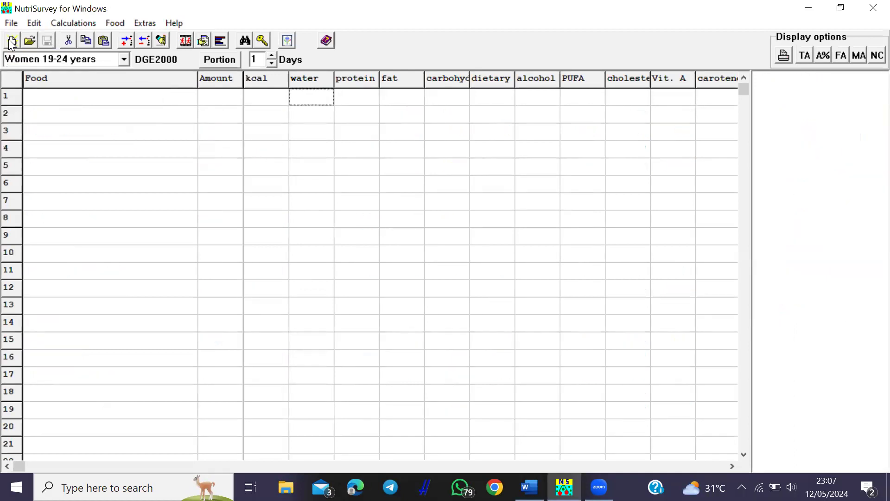
left_click(81, 100)
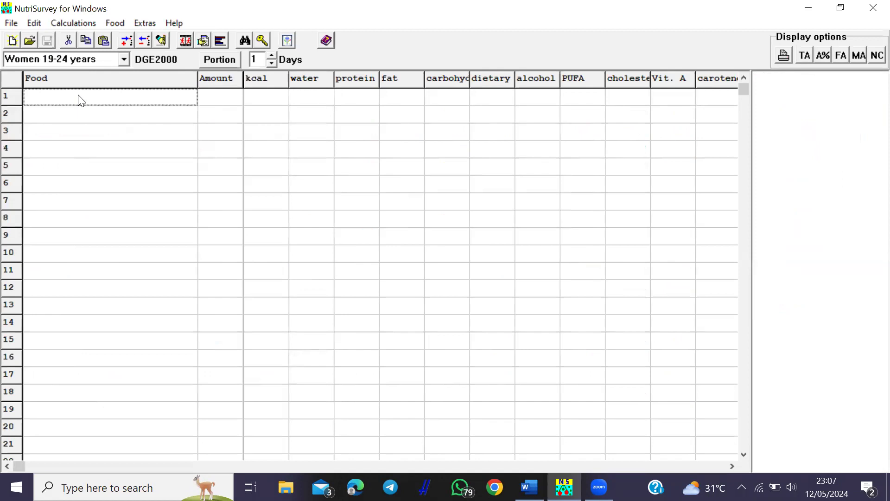
left_click(77, 26)
left_click(89, 39)
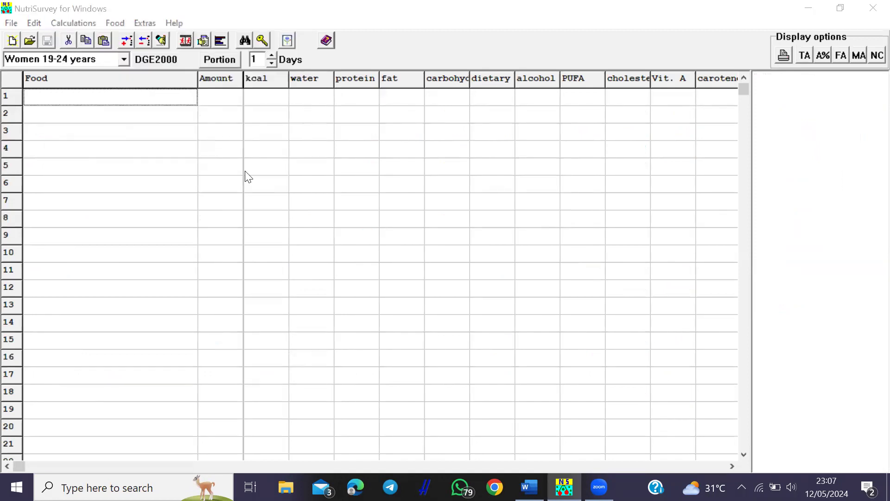
left_click(247, 158)
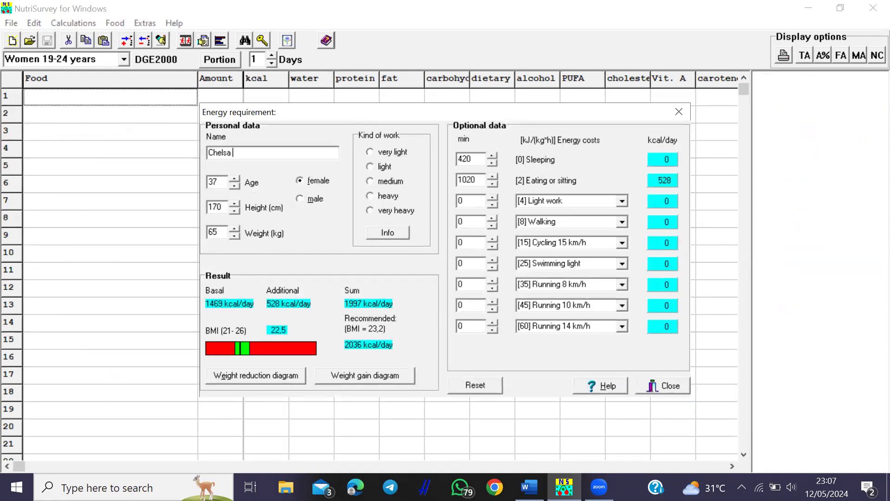
- Enter age 20, height 160 cm, weight 52 kg and light work for the energy requirement
key("Tab")
type("20")
left_click(219, 207)
key("BackSpace")
type("6")
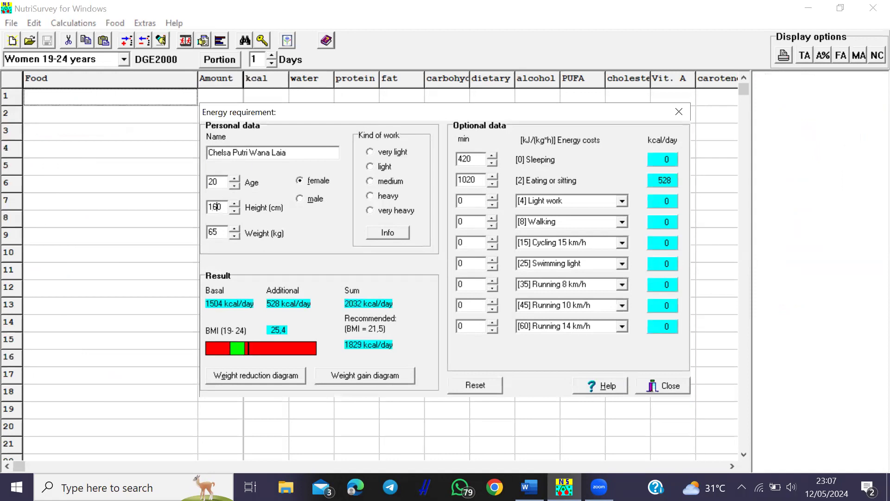
left_click(221, 226)
key("BackSpace")
key("BackSpace")
type("52")
left_click(377, 167)
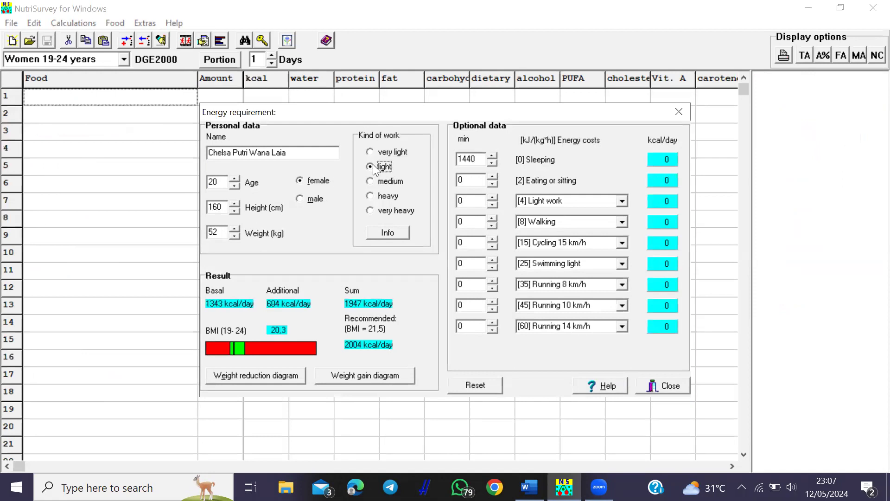
- View the expected weight-gain chart, then close it and the energy requirement window
left_click(366, 374)
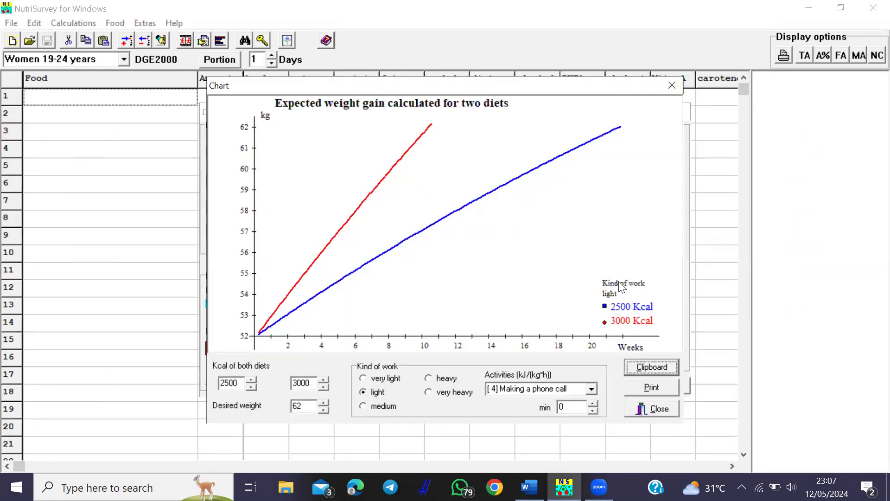
left_click(654, 408)
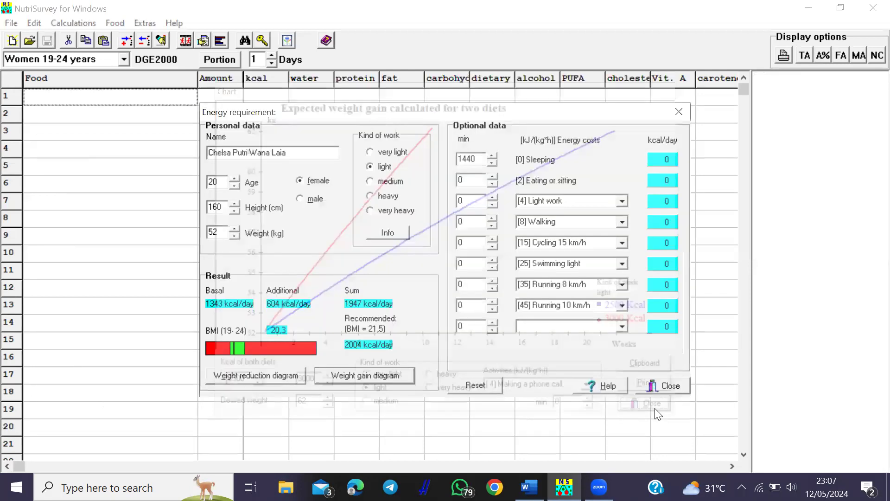
left_click(668, 384)
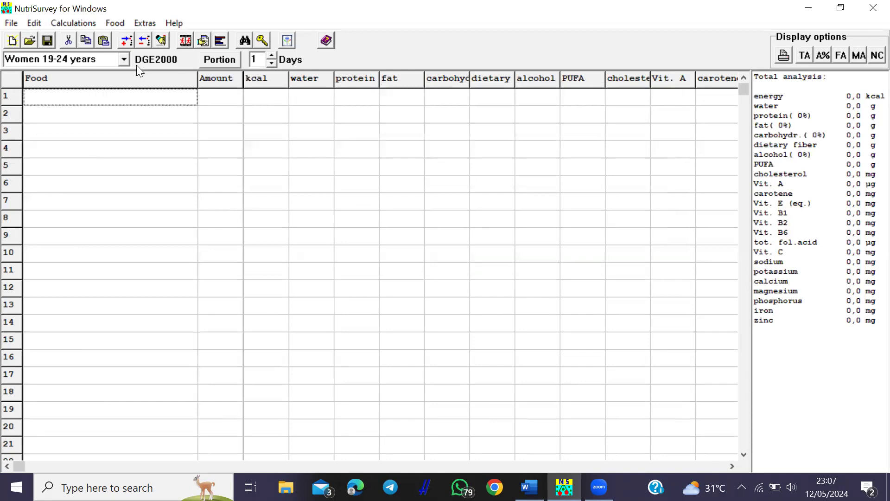
- Insert the BREAKFAST heading and add nasi putih at 180 g
left_click(154, 42)
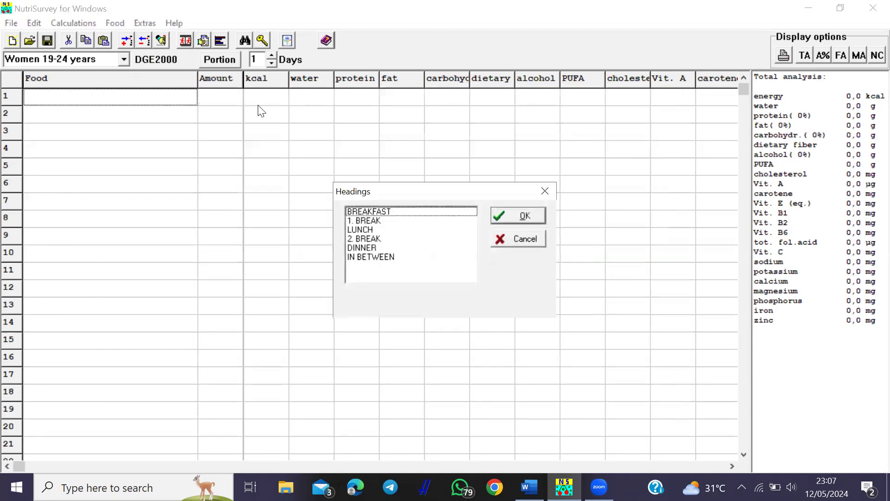
left_click(404, 212)
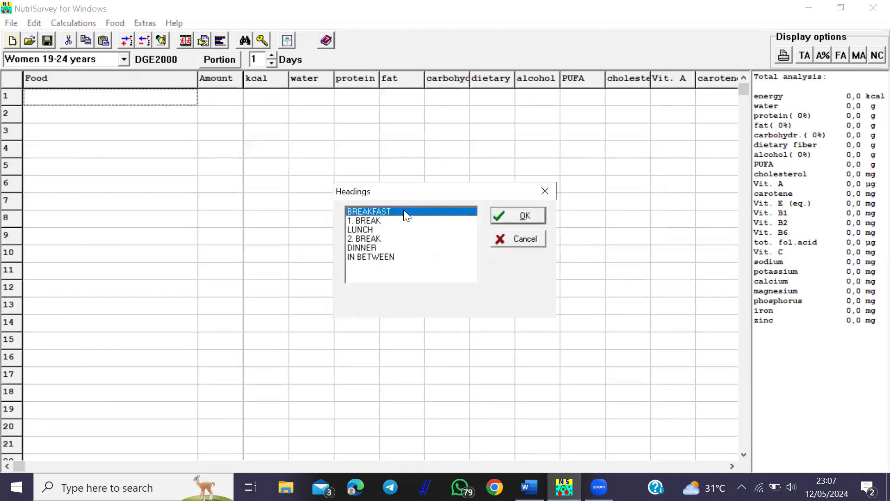
left_click(528, 217)
type("nasi")
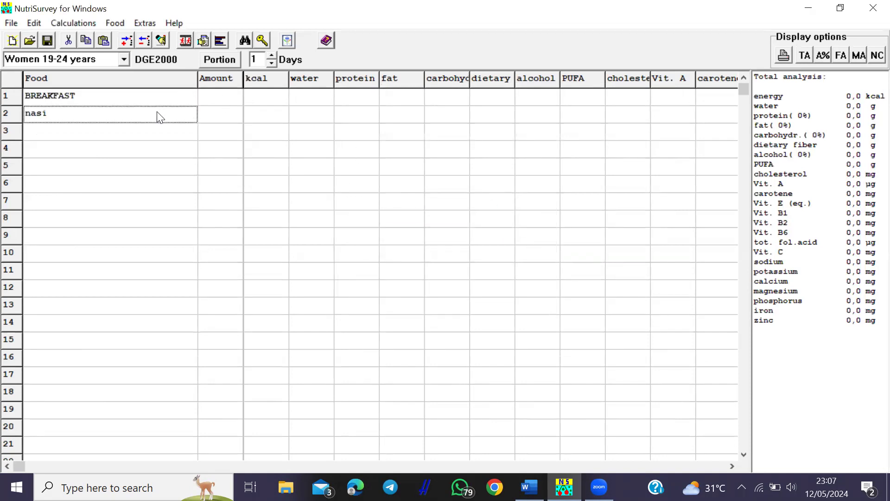
key("Return")
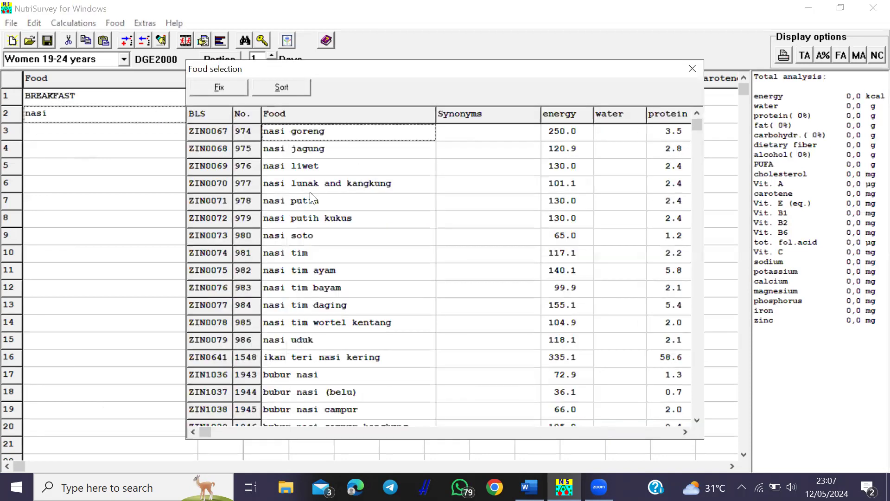
double_click(304, 203)
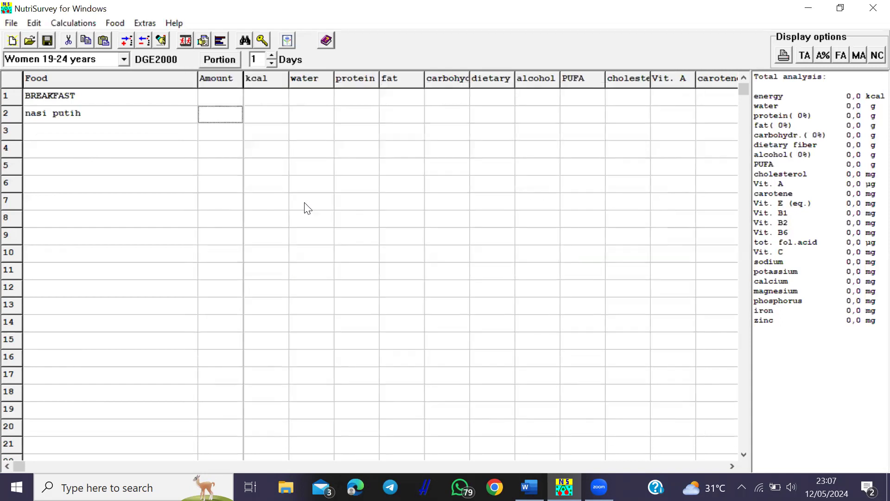
type("180")
key("Return")
- Add semur daging ayam belu at 85 g and tumis sawi at 70 g
type("s")
key("BackSpace")
type("semur")
type(" daging ayam")
key("Return")
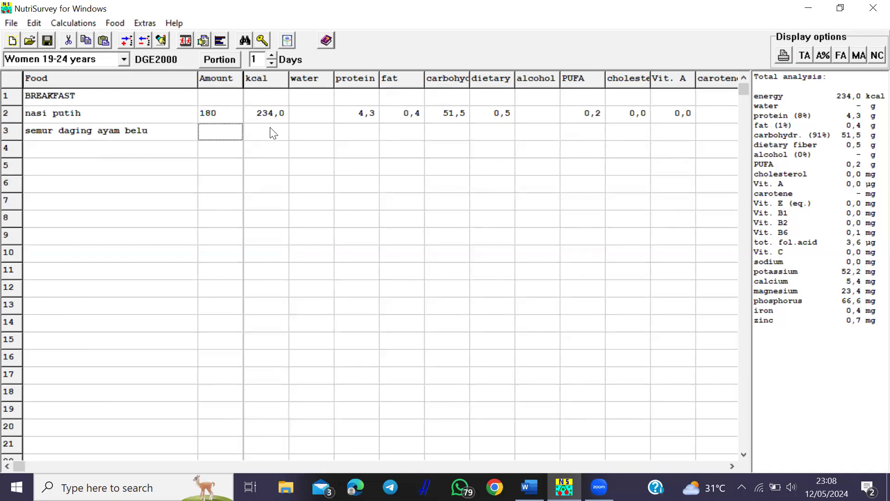
type("85")
key("Return")
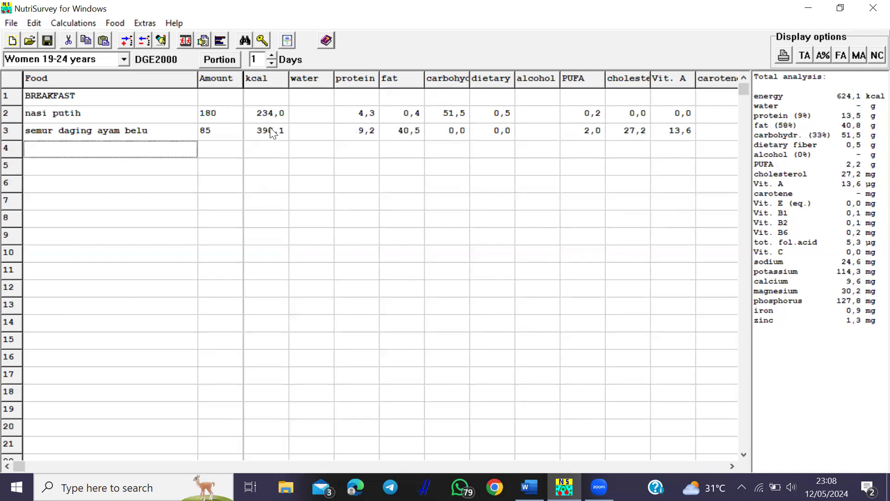
type("tumis sawi")
key("Return")
left_click(300, 158)
double_click(305, 164)
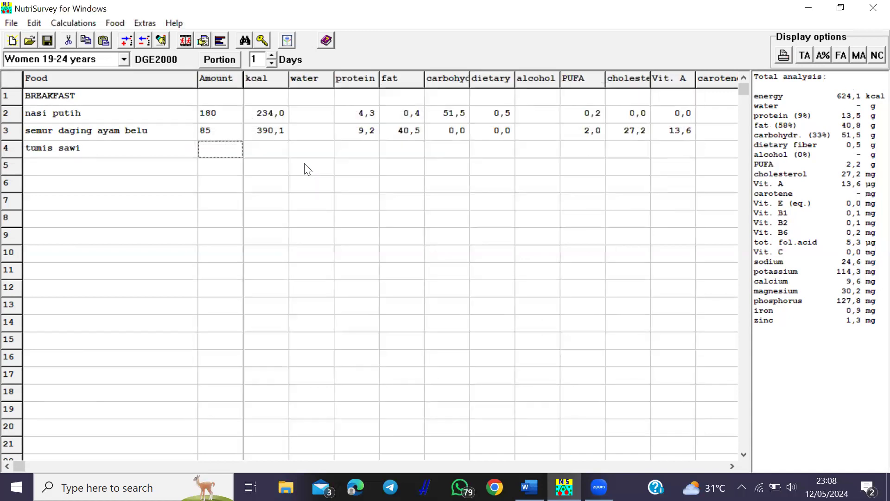
type("70")
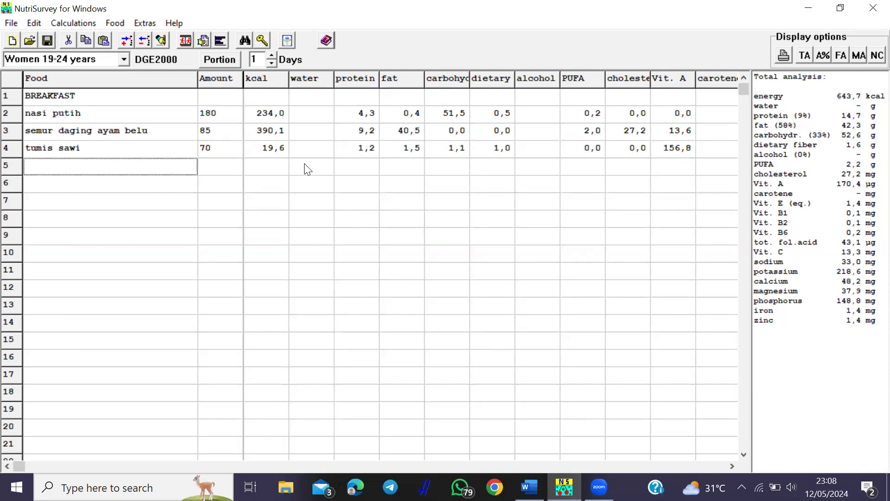
- Add jeruk manis at 140 g to the breakfast list
type("jeruk")
key("Return")
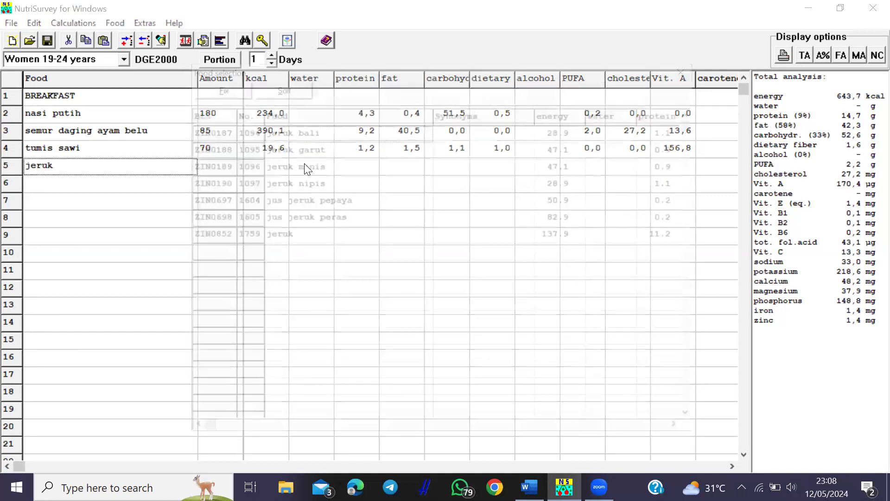
double_click(304, 171)
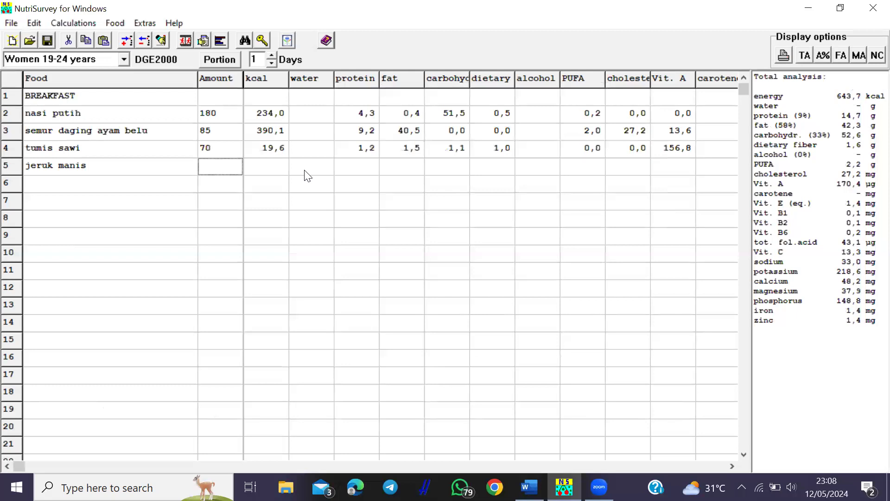
type("140")
key("Return")
left_click(169, 200)
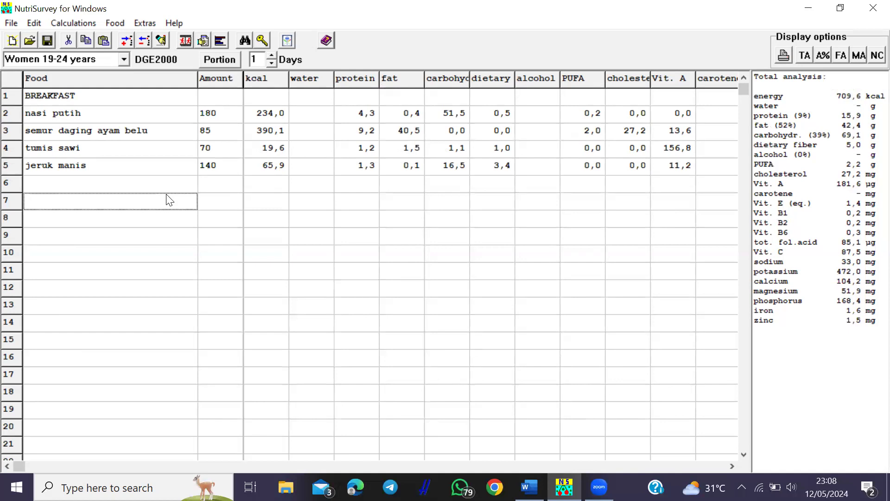
- Insert the LUNCH heading and add roti manis at 160 g
left_click(185, 42)
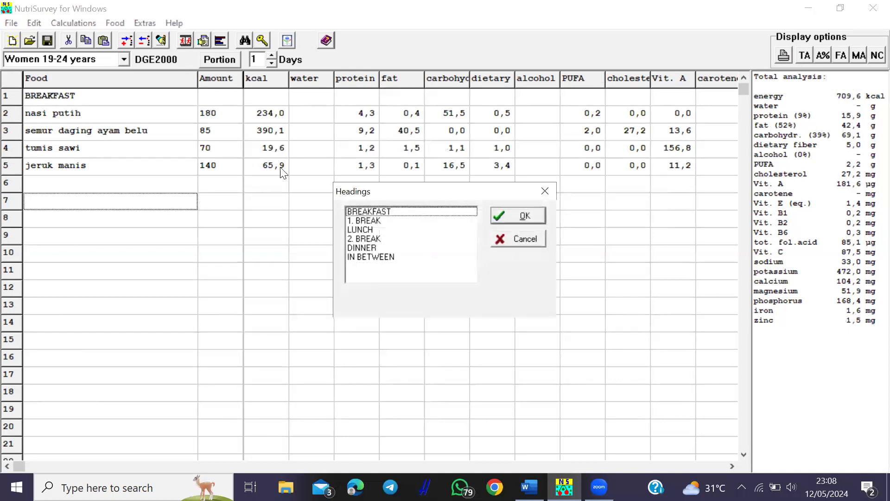
left_click(358, 229)
left_click(498, 215)
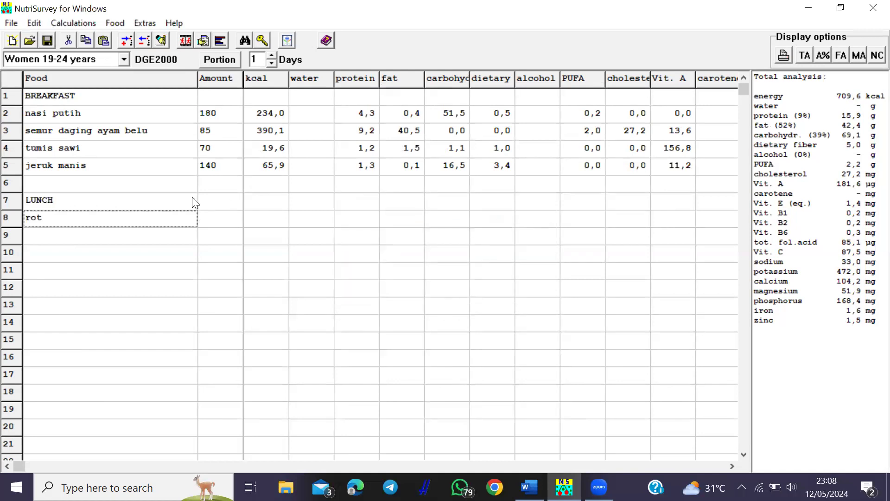
key("Return")
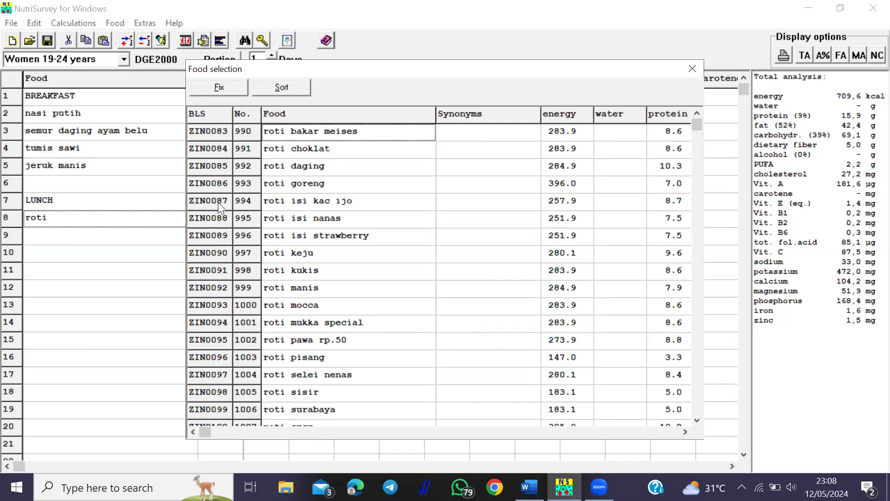
double_click(297, 286)
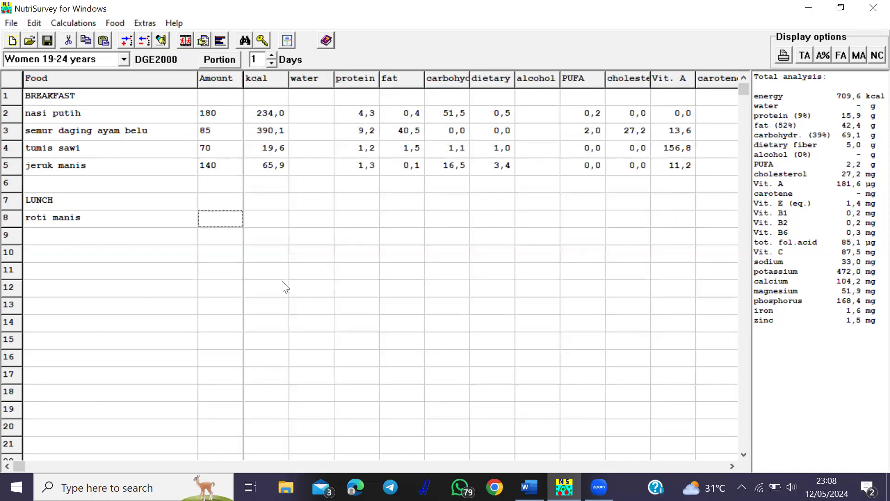
type("160")
key("Return")
- Add susu kental manis at 40 g to the lunch section
type("susu")
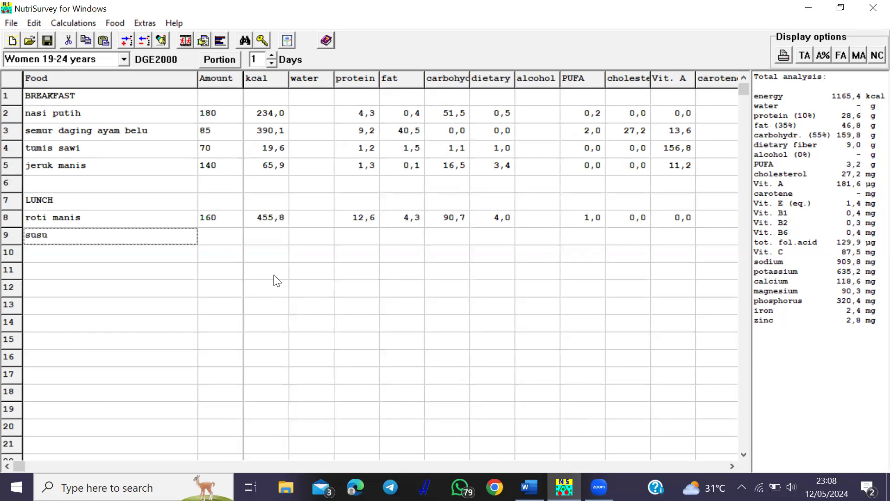
key("Return")
left_click(343, 341)
double_click(343, 341)
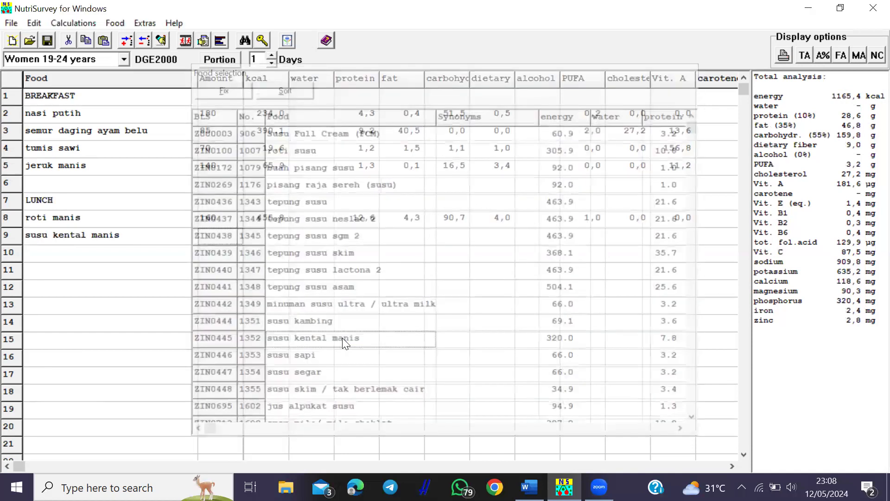
type("40")
key("Return")
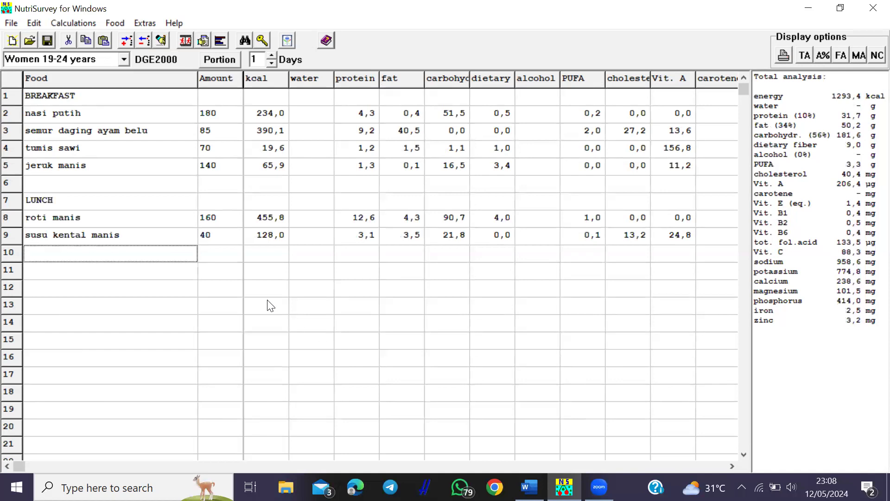
left_click(182, 272)
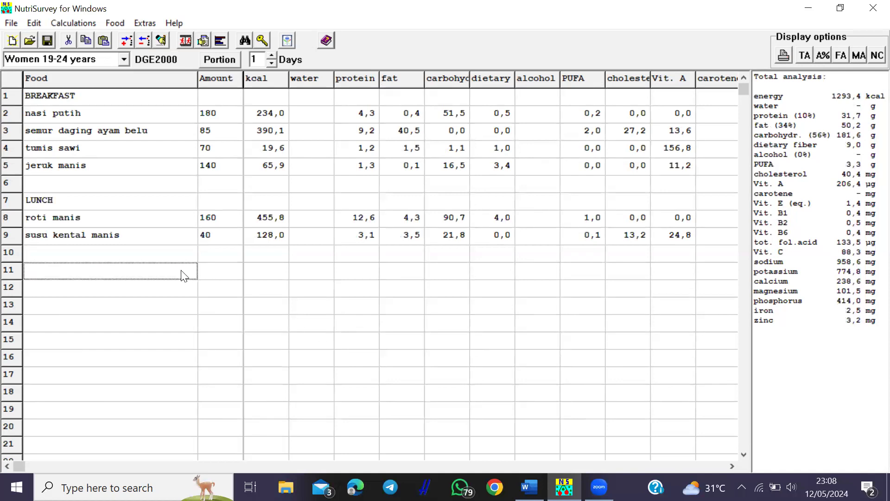
- Insert the 2. BREAK heading and add mie ayam at 170 g
left_click(162, 40)
left_click(368, 238)
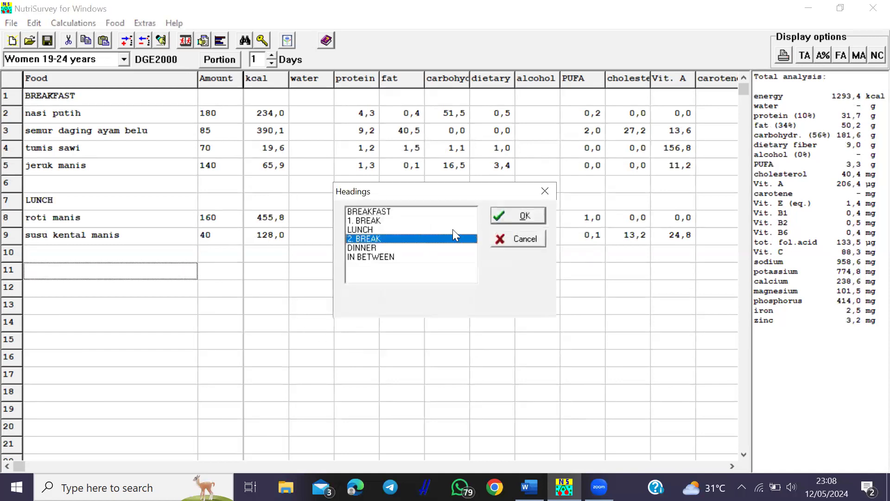
left_click(522, 219)
type("mie ayam")
key("Return")
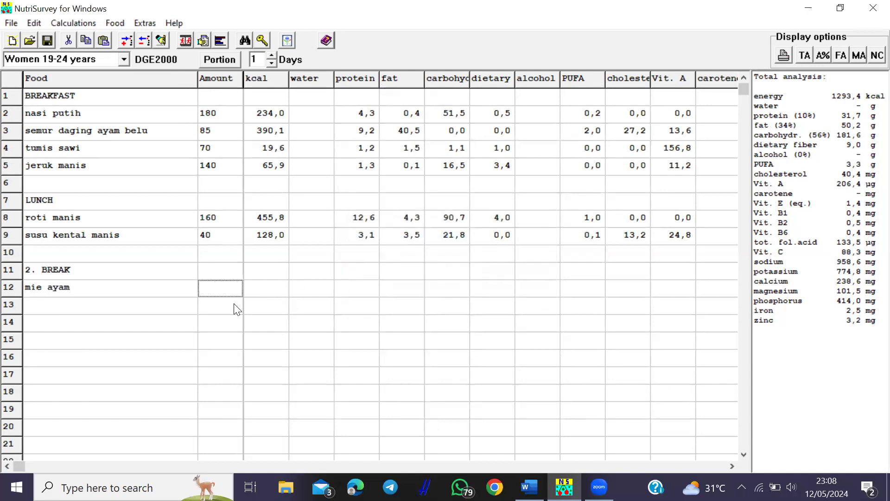
type("170")
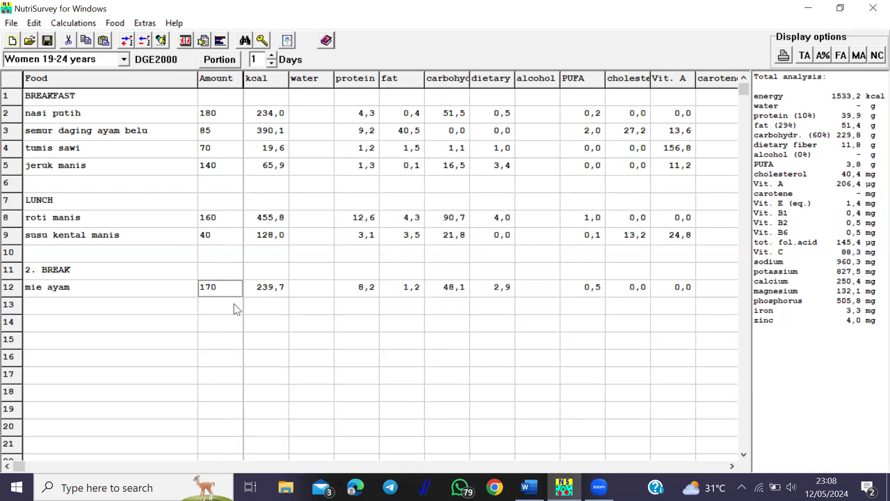
key("Return")
key("Down")
left_click(161, 41)
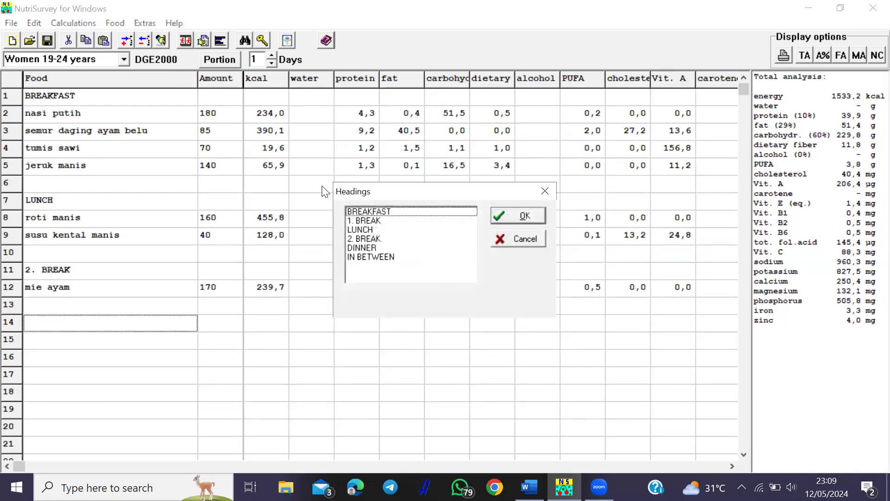
- Insert the DINNER heading and add nasi putih and 35 g ikan teri nasi kering
left_click(367, 247)
left_click(534, 217)
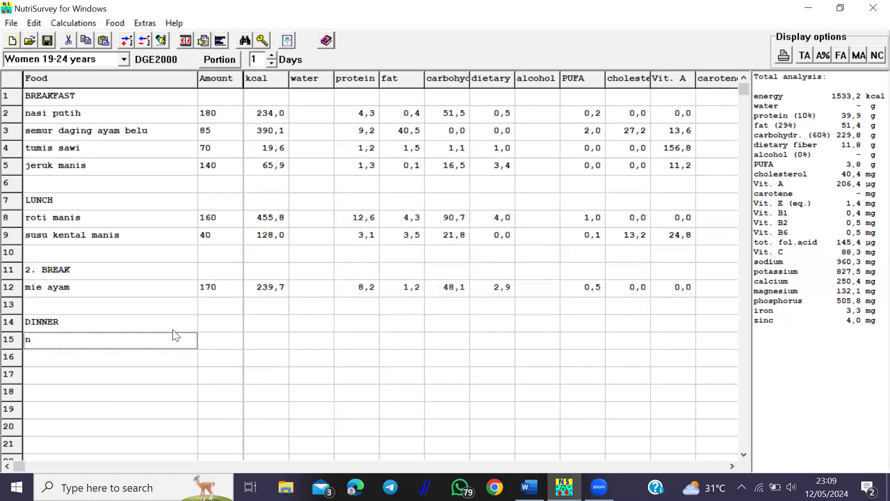
key("Return")
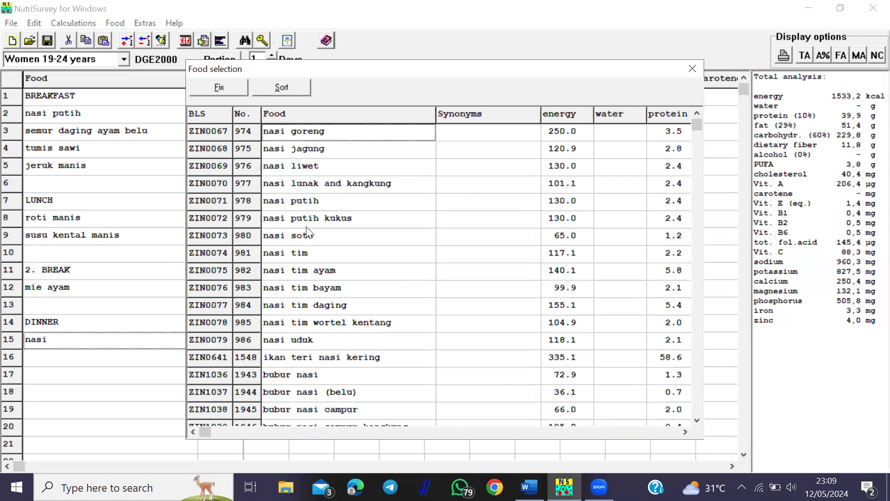
double_click(315, 200)
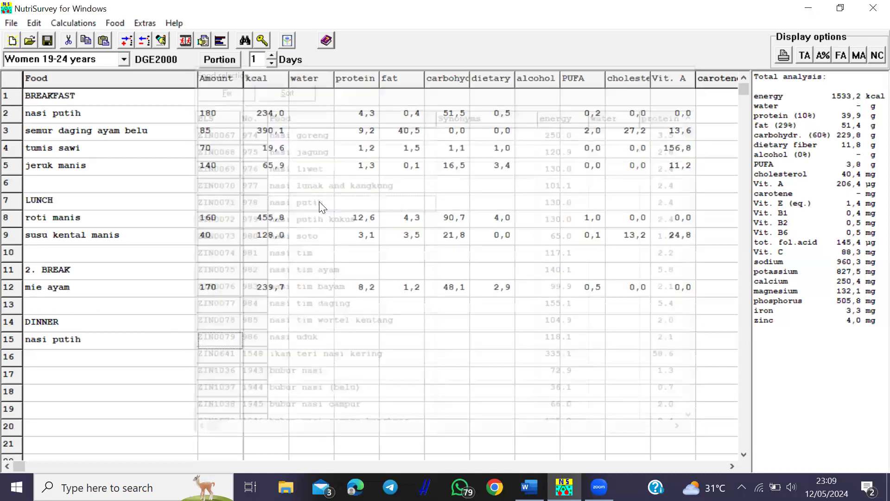
type("135")
key("Return")
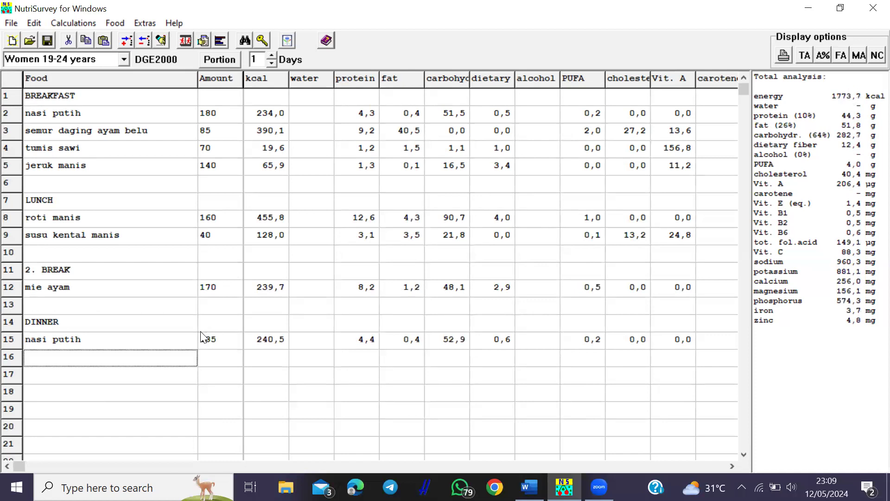
type("ikan teri")
key("Return")
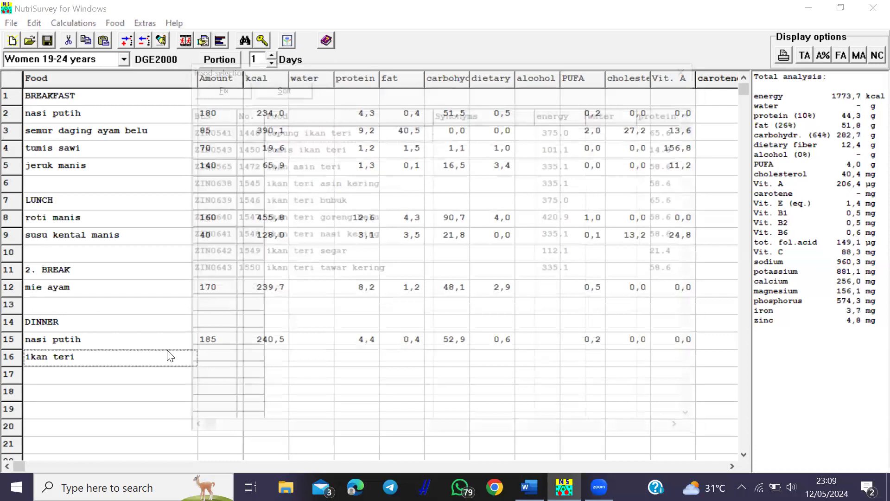
double_click(344, 234)
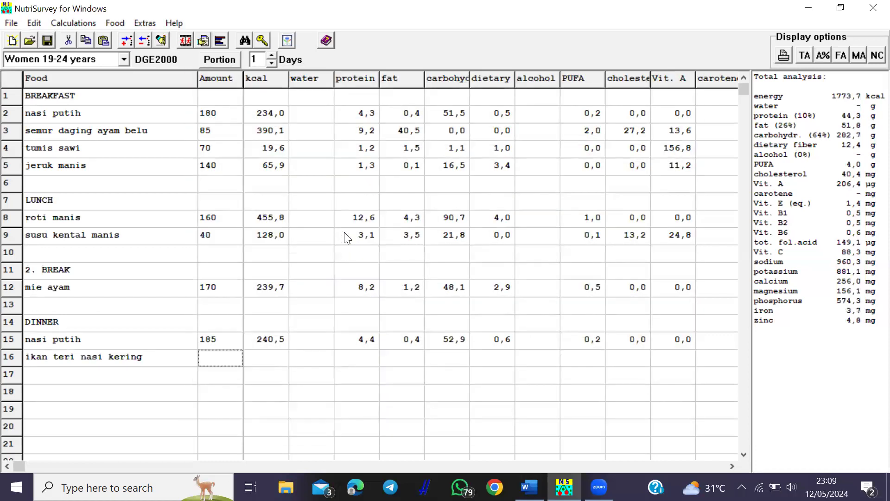
type("35")
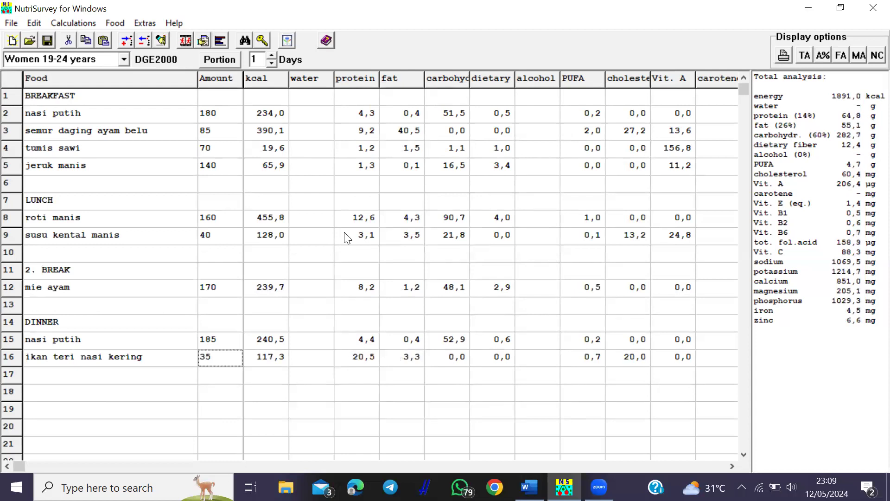
key("Return")
- Add sambal at 25 g and sawi hijau at 45 g to dinner
type("sambal")
key("Return")
left_click(315, 207)
key("Return")
type("25")
key("Return")
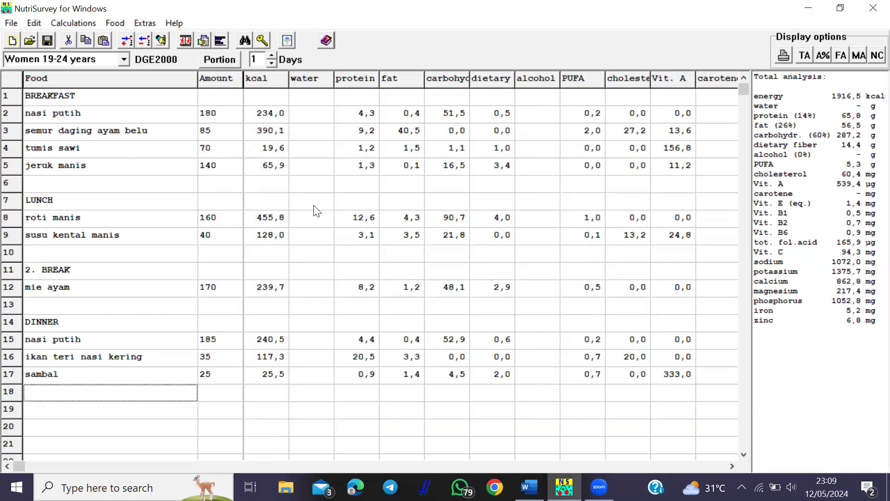
type("sawi hijau")
key("Return")
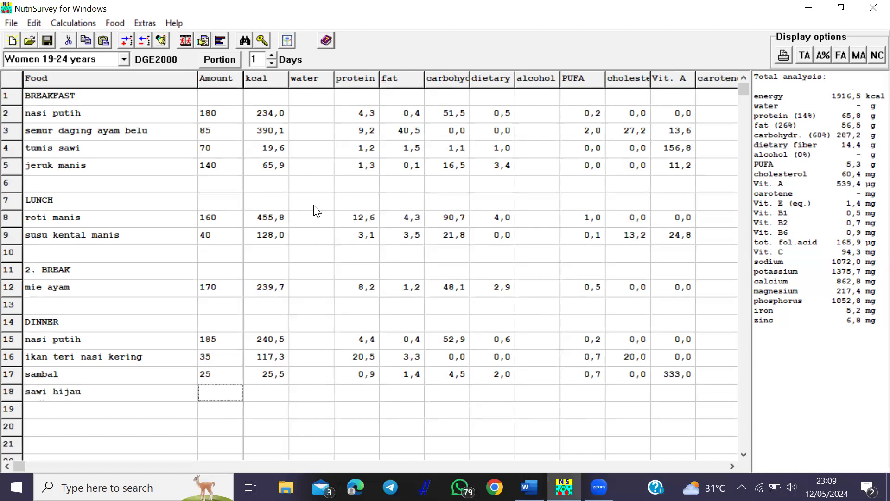
type("45")
key("Return")
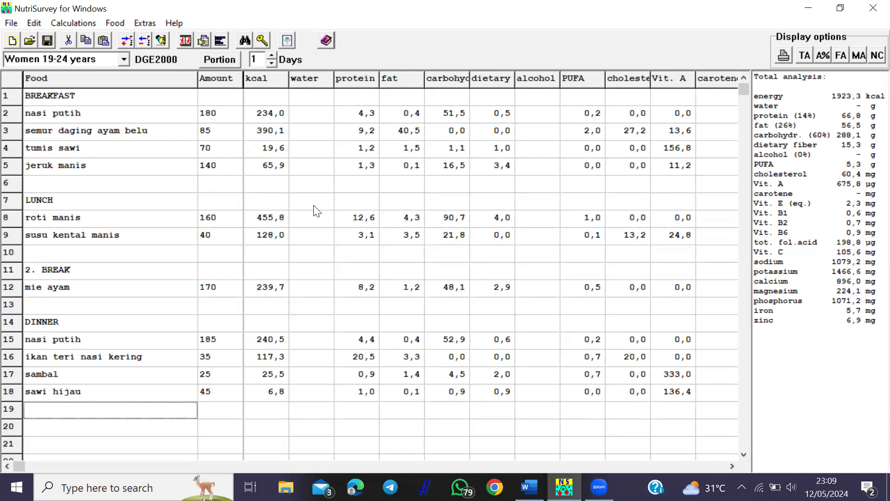
- Add Wortel at 40 g and jeruk manis at 155 g to dinner
type("wortel")
key("Return")
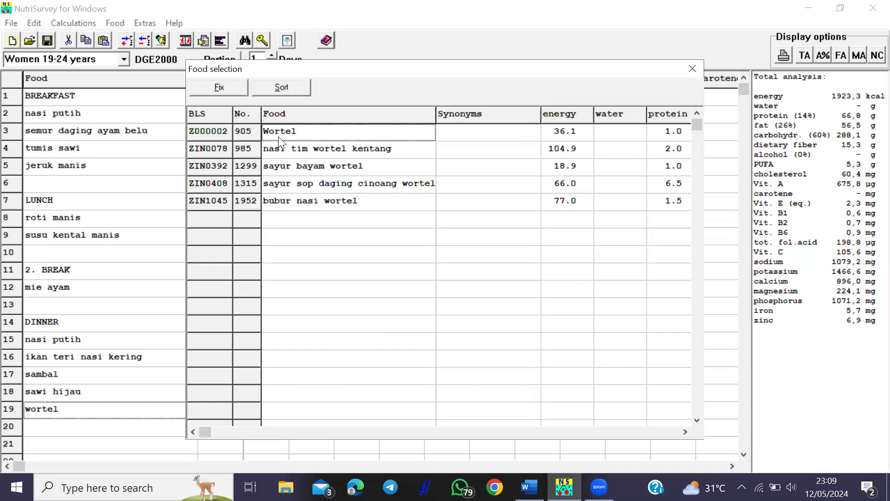
key("Return")
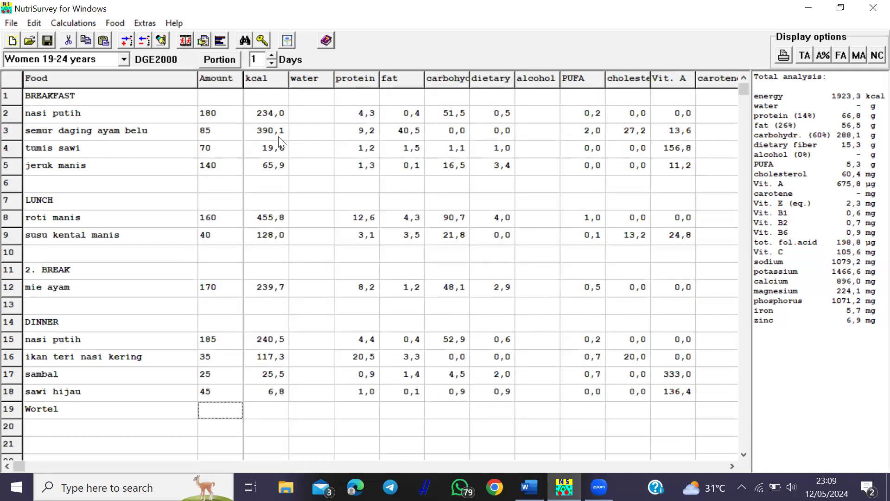
type("40")
key("Return")
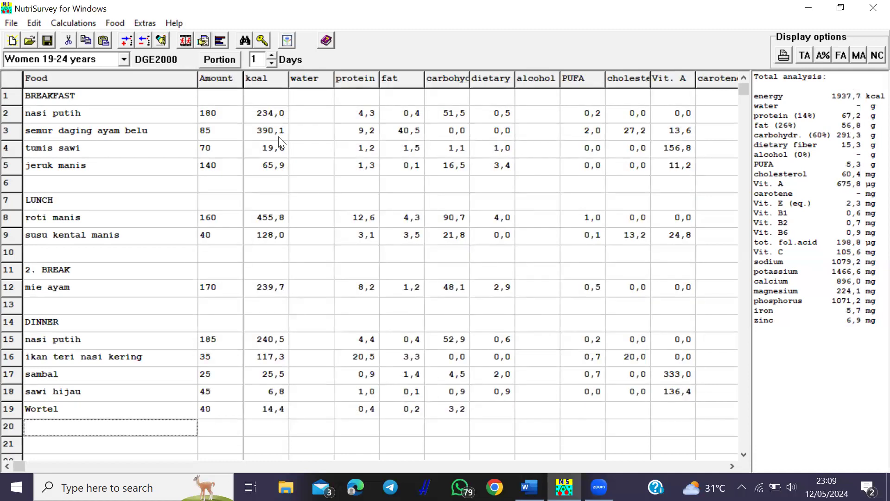
key("Return")
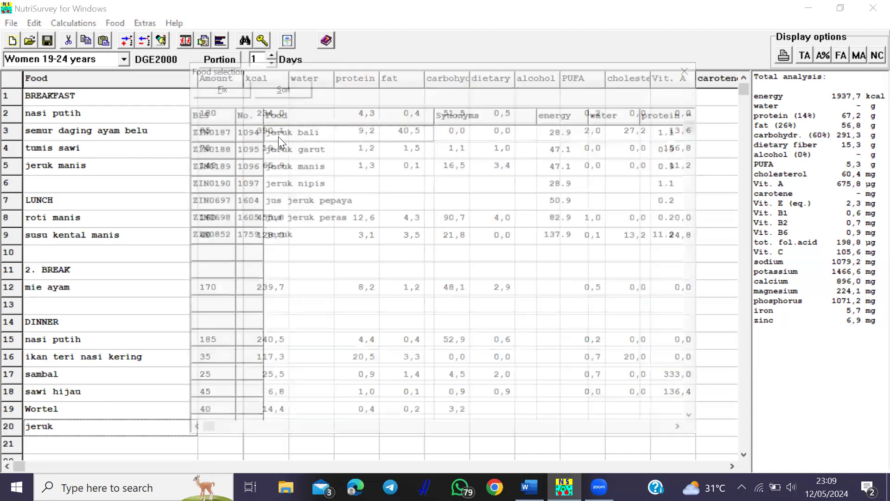
left_click(318, 167)
key("Return")
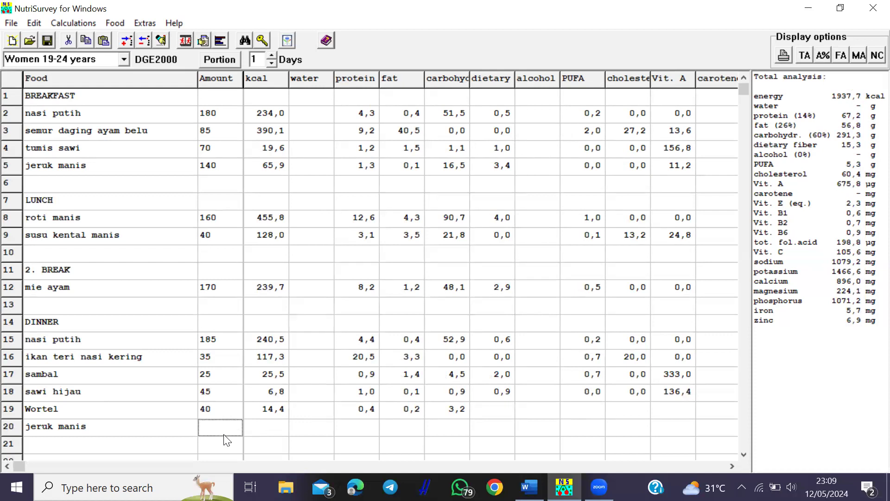
type("155")
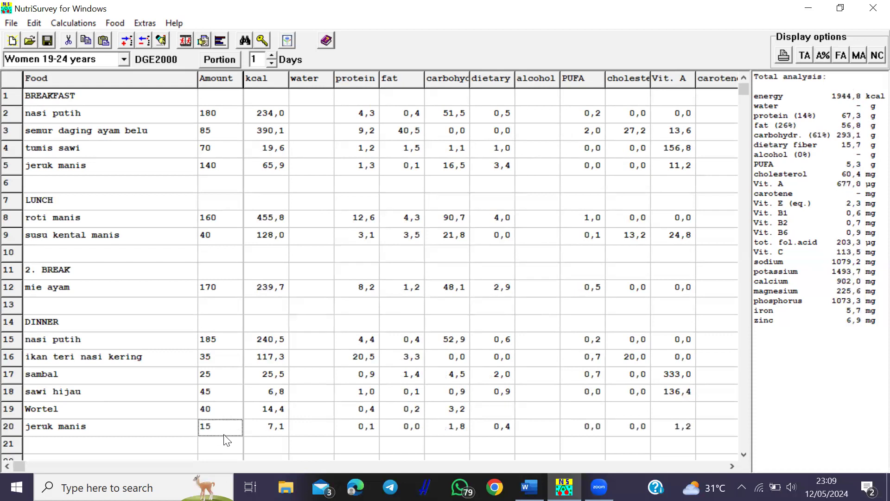
left_click(400, 306)
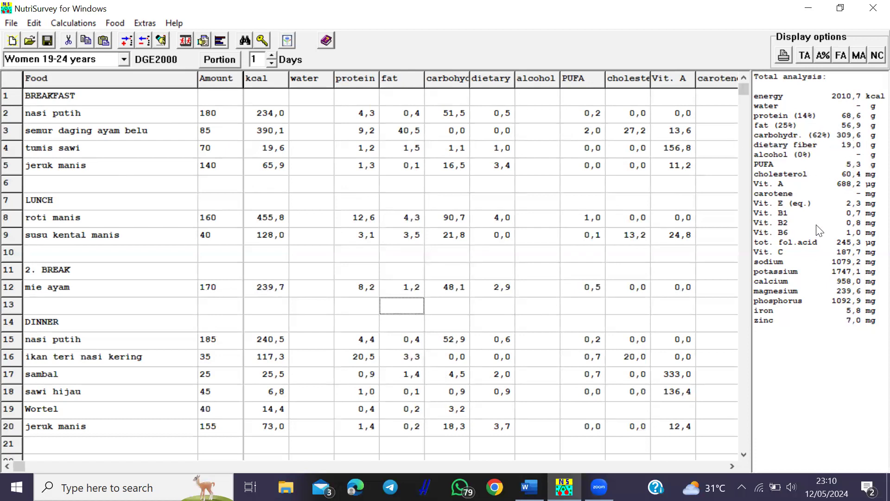
left_click(73, 23)
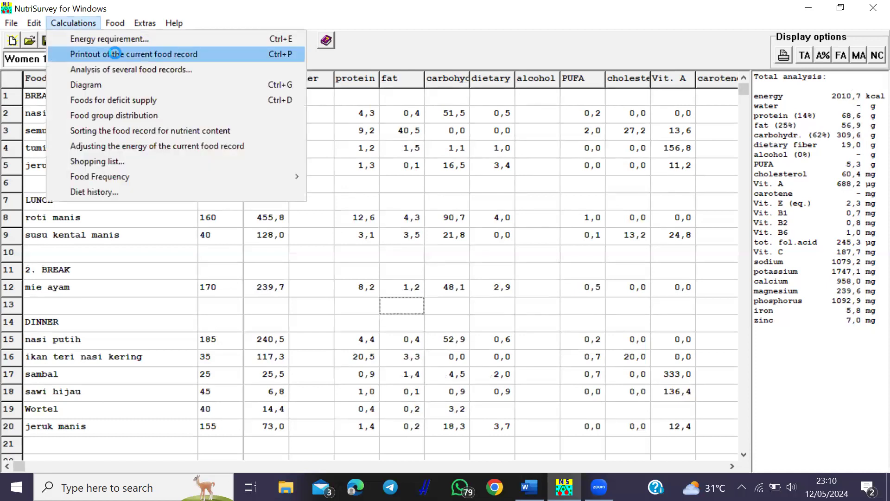
left_click(115, 53)
left_click_drag(870, 183, 868, 302)
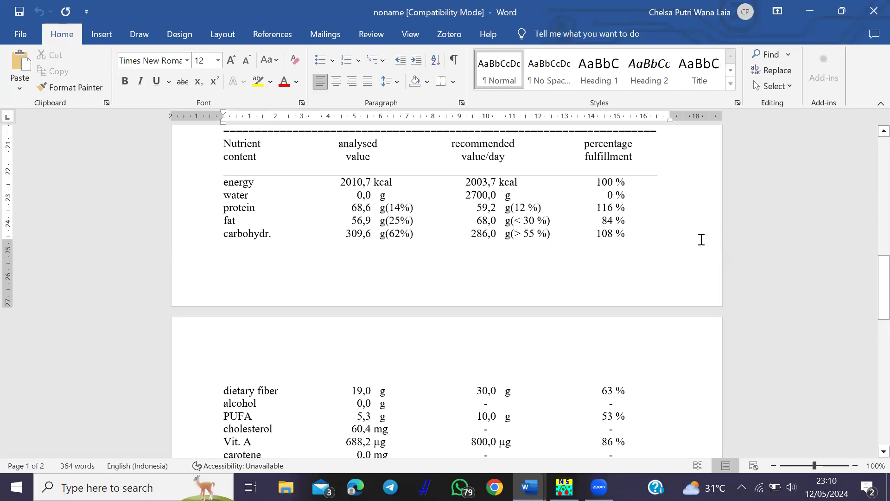
left_click(872, 11)
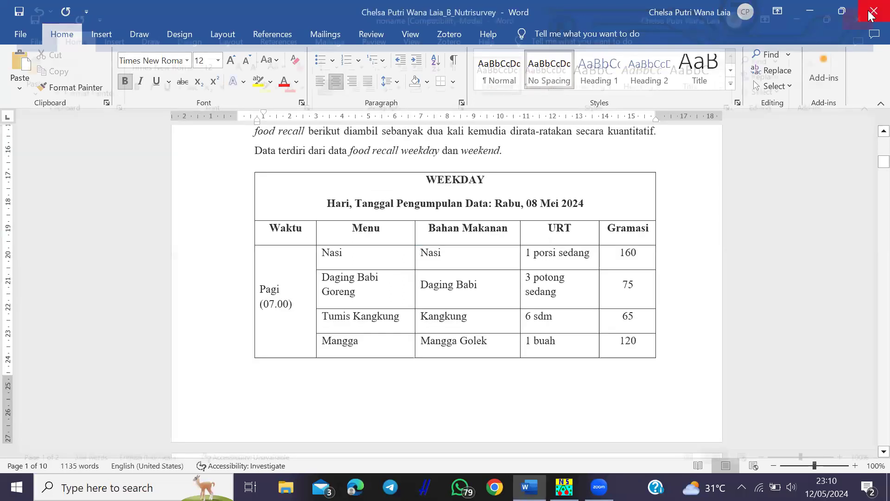
mouse_move(564, 486)
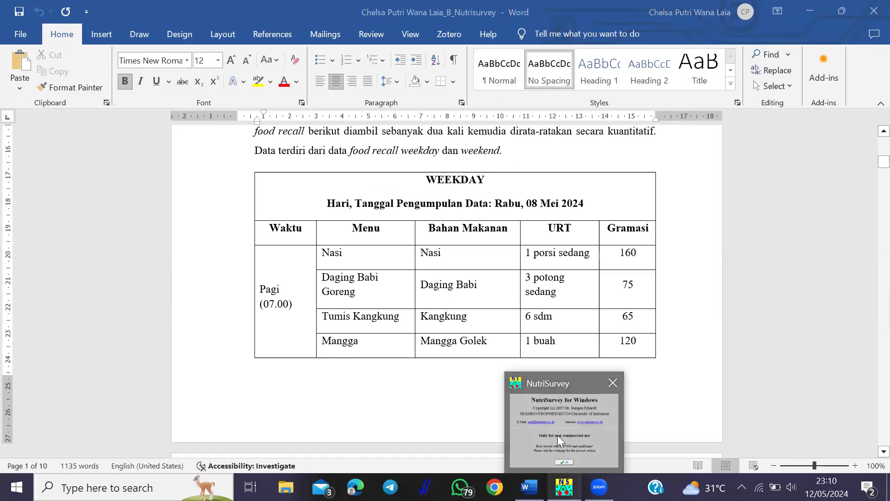
left_click(557, 435)
left_click(116, 96)
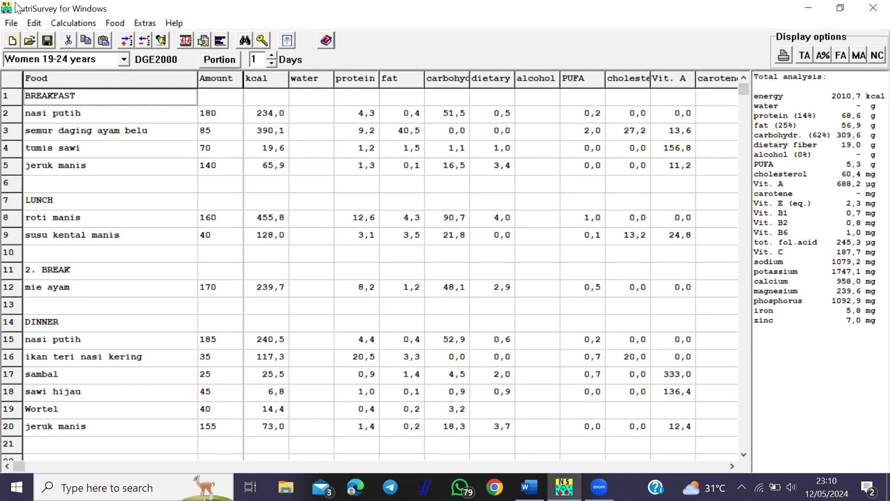
- Save the food record with Save As under a new name ending in _2
left_click(17, 24)
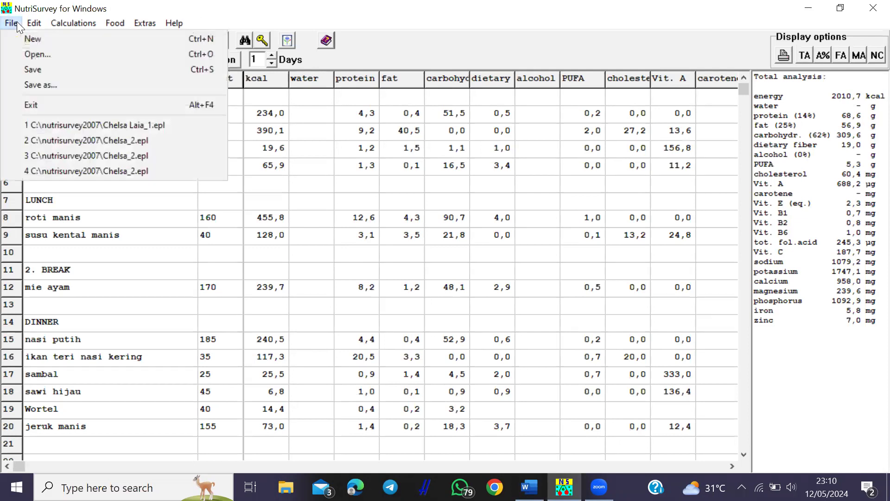
left_click(44, 68)
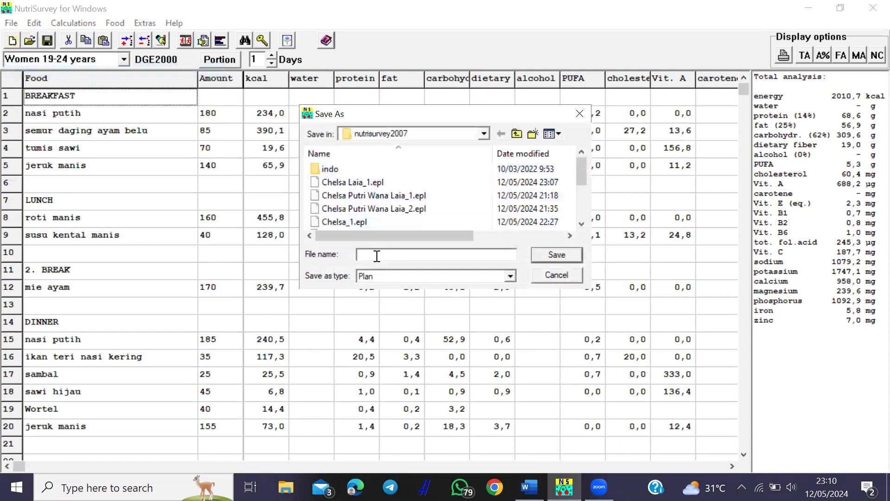
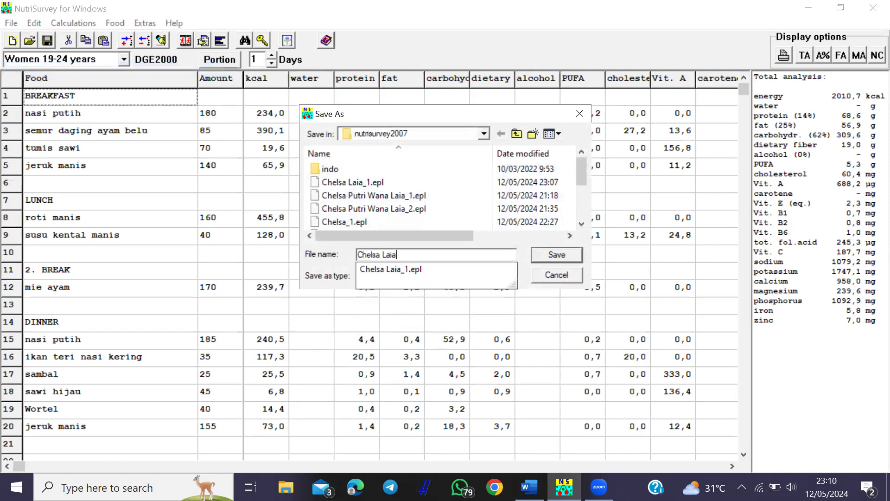
key("Return")
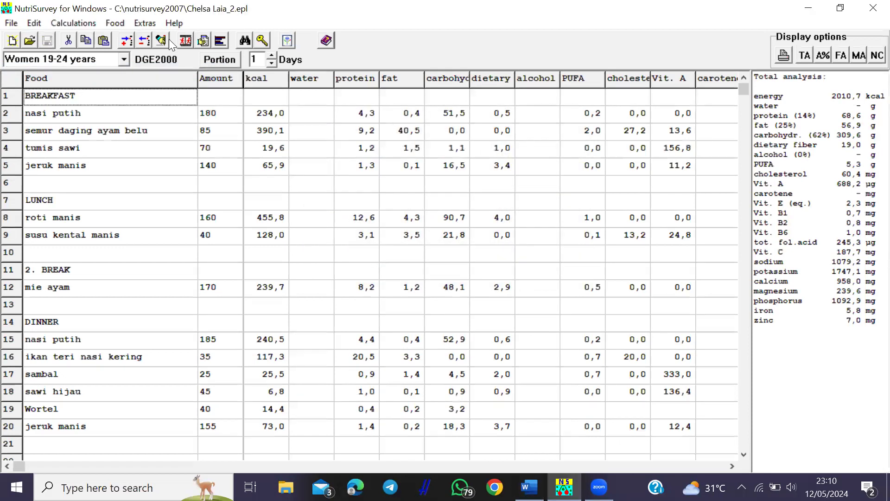
left_click(52, 23)
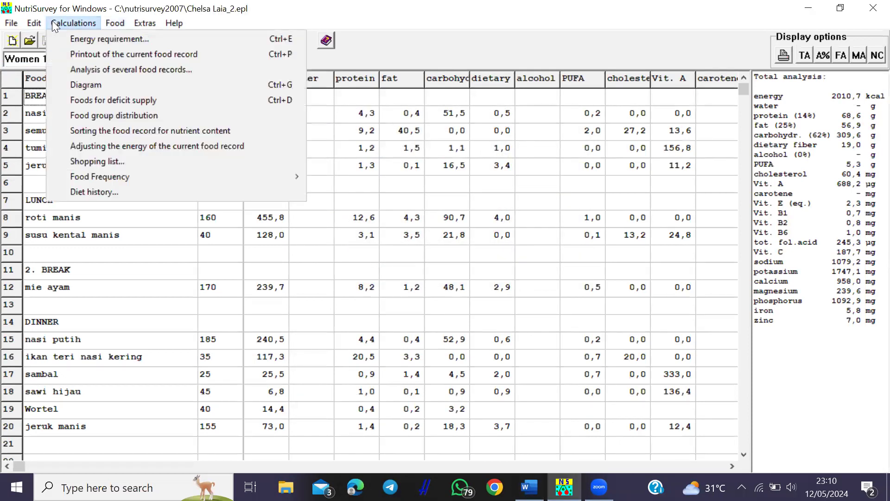
- Run a text analysis, including food records, on both saved .epl files
left_click(117, 69)
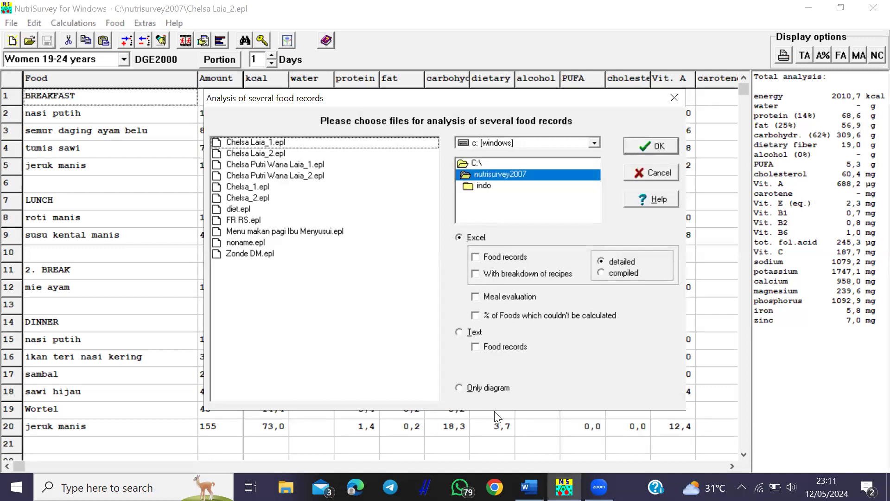
left_click(461, 332)
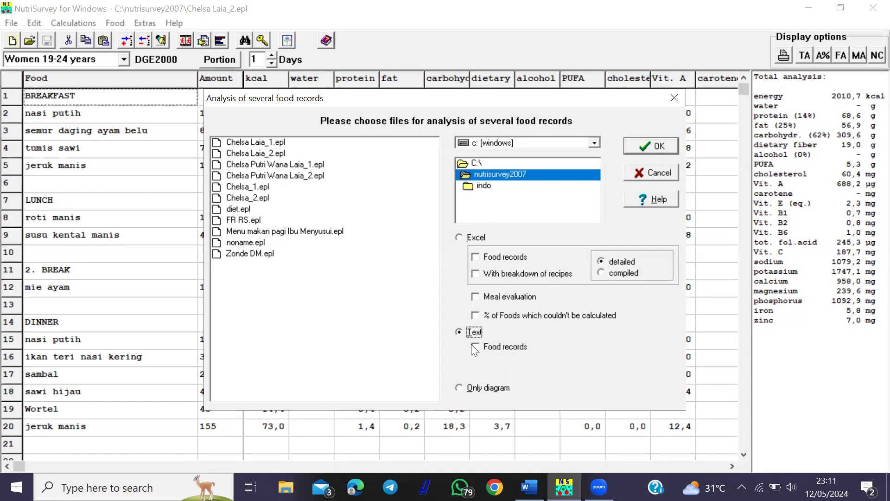
left_click(474, 346)
left_click_drag(225, 144, 227, 156)
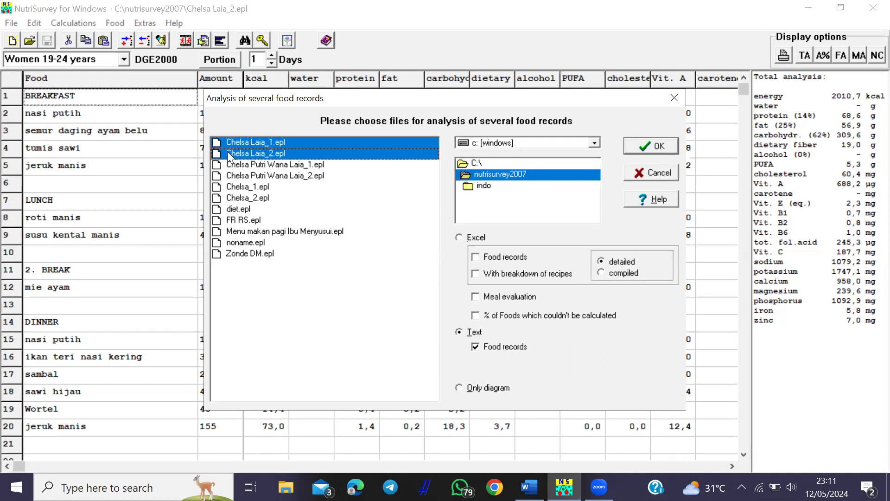
left_click(655, 148)
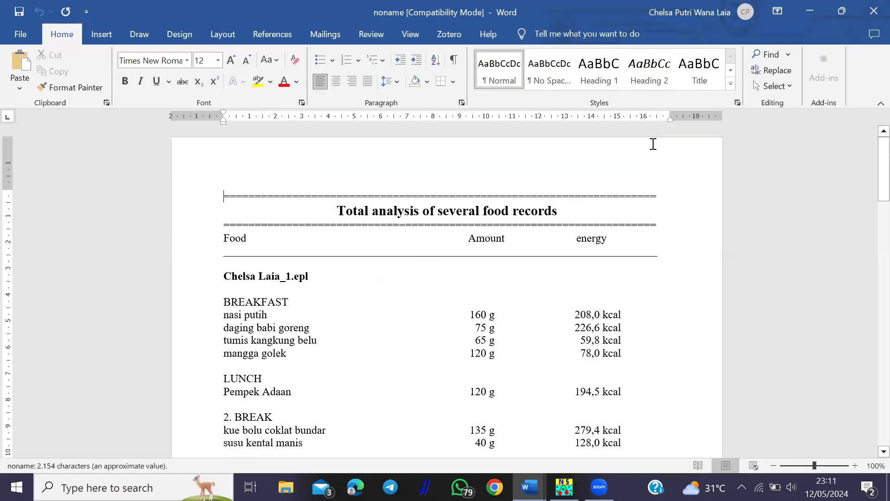
- Review the combined analysis results (1866,5 kcal, 93 %), close them and return to NutriSurvey
left_click_drag(883, 175, 868, 258)
left_click_drag(872, 273, 865, 345)
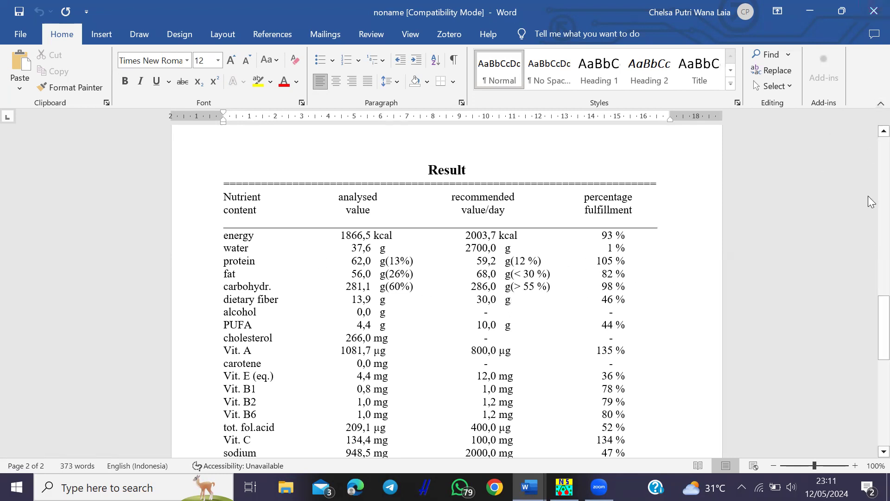
left_click_drag(869, 313, 847, 132)
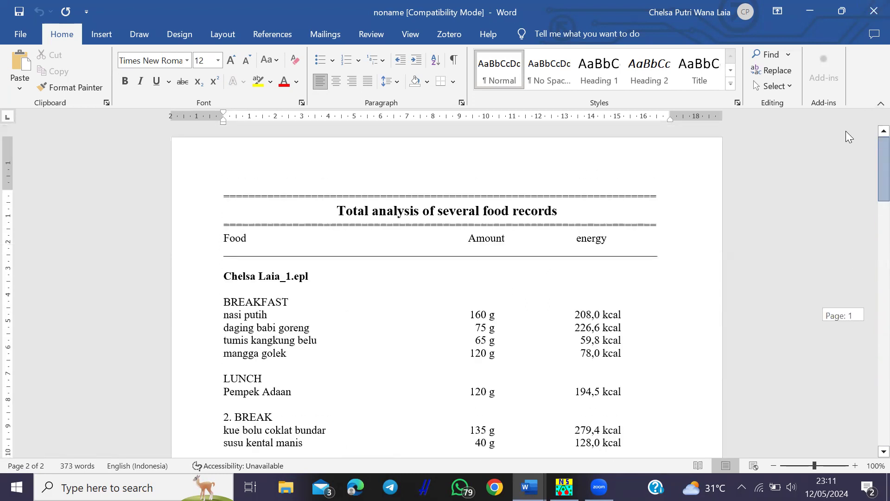
left_click(874, 11)
mouse_move(564, 487)
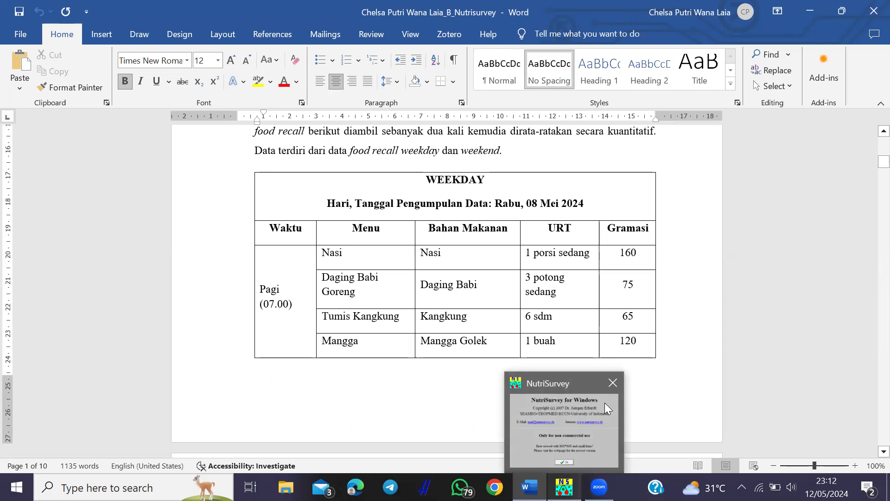
left_click(604, 403)
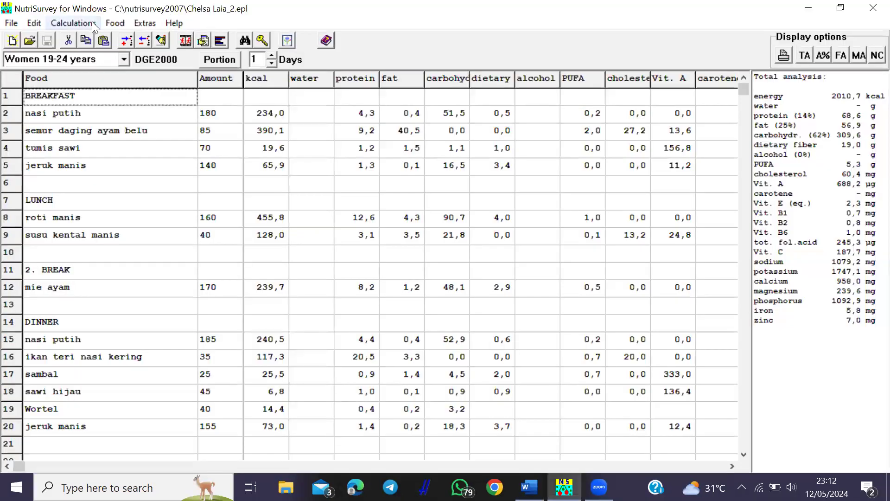
- Generate the diagram-only analysis for both food records and copy the bar chart to the clipboard
left_click(73, 22)
left_click(151, 69)
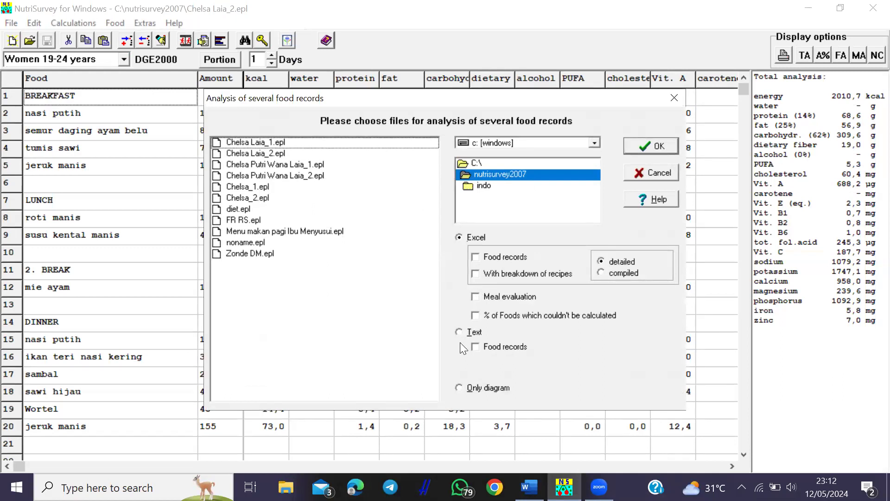
left_click(459, 387)
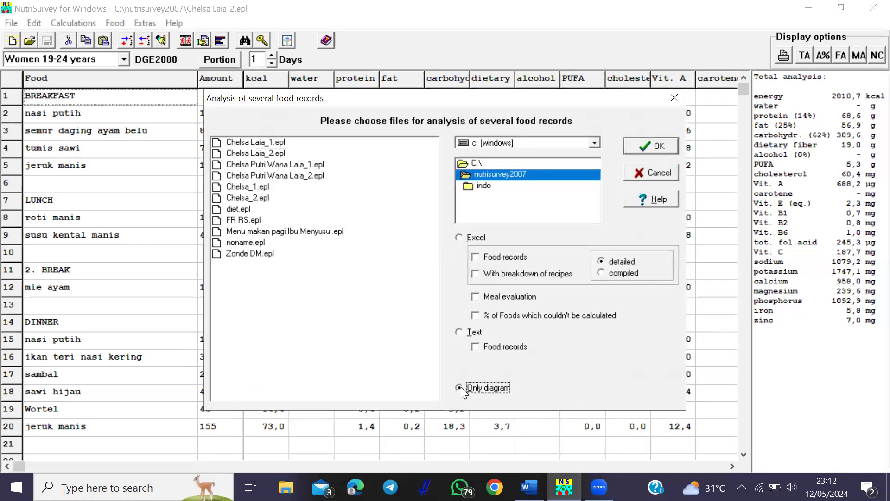
left_click(248, 142)
left_click(247, 153, "ctrl")
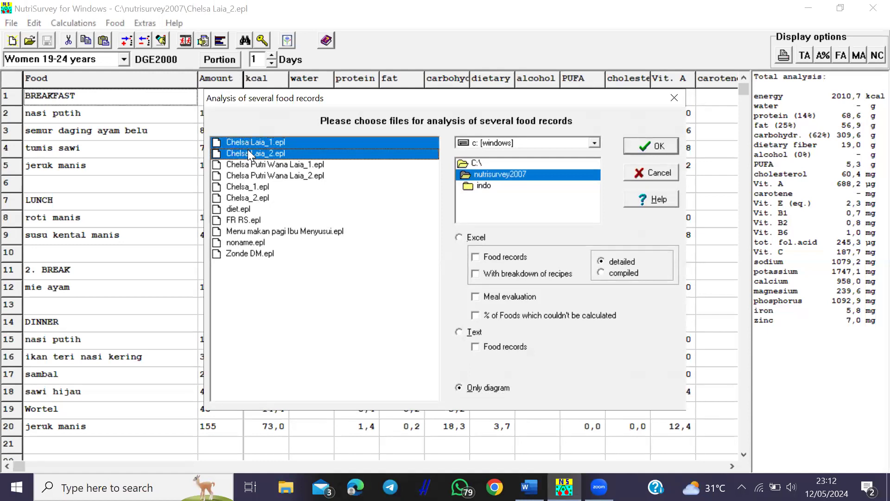
left_click(658, 142)
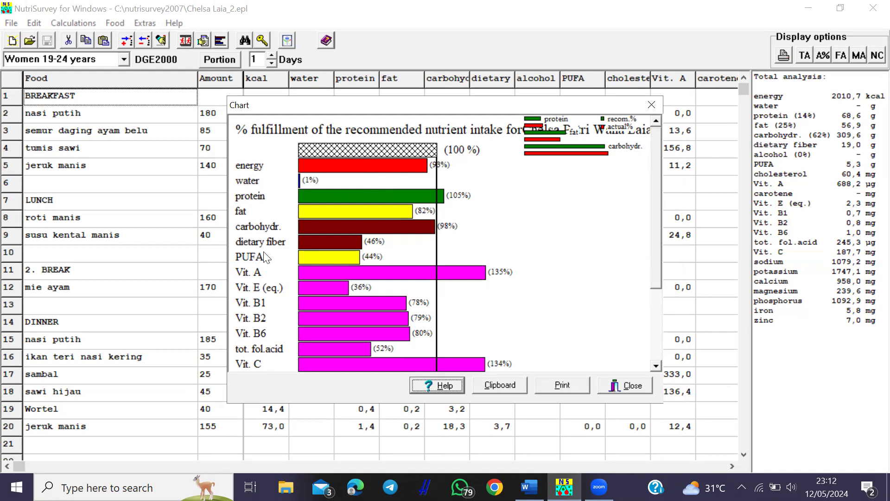
left_click(503, 384)
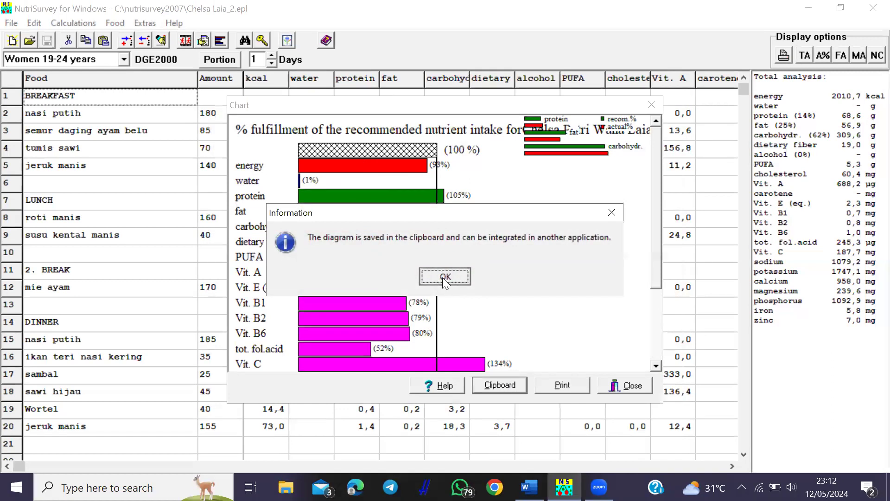
left_click(443, 276)
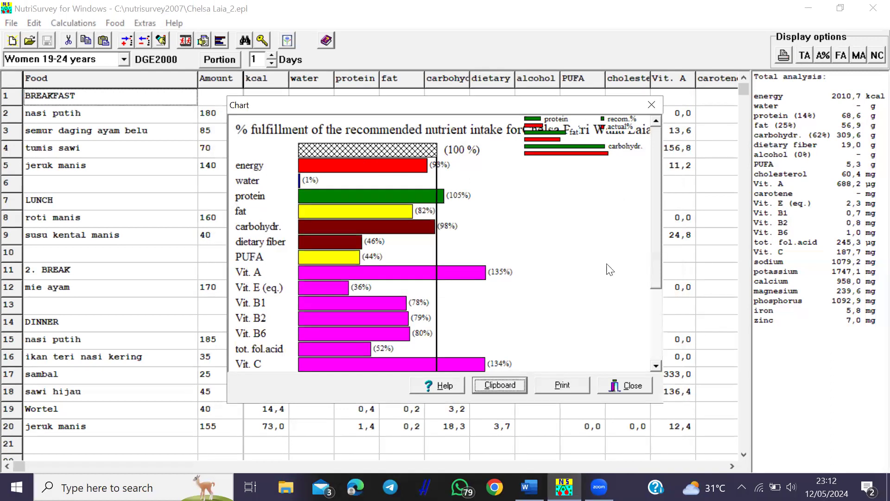
left_click(651, 104)
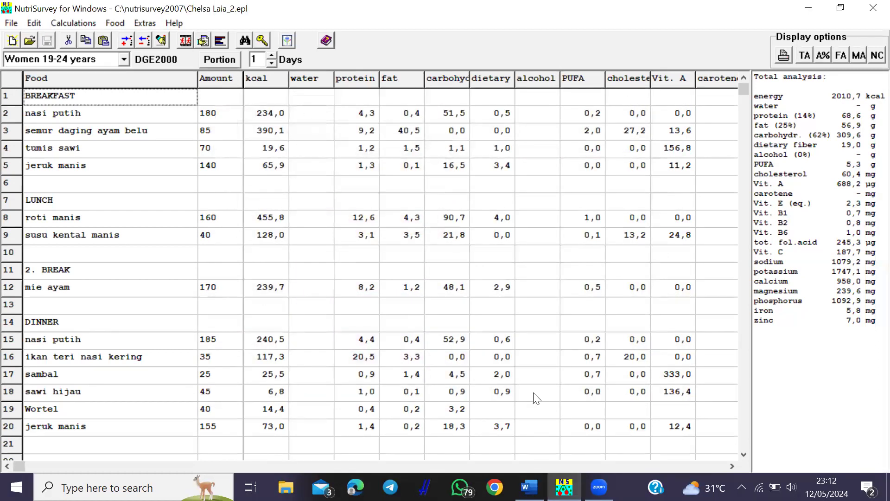
- Switch back to the Word report and scroll to the Simpulan protein classification table on page 8
mouse_move(529, 487)
left_click(529, 423)
left_click_drag(871, 161, 871, 378)
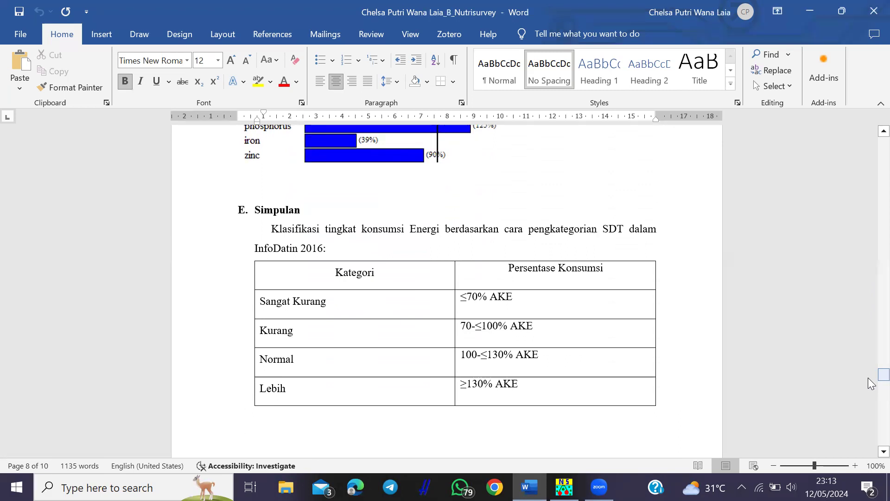
left_click_drag(881, 371, 881, 372)
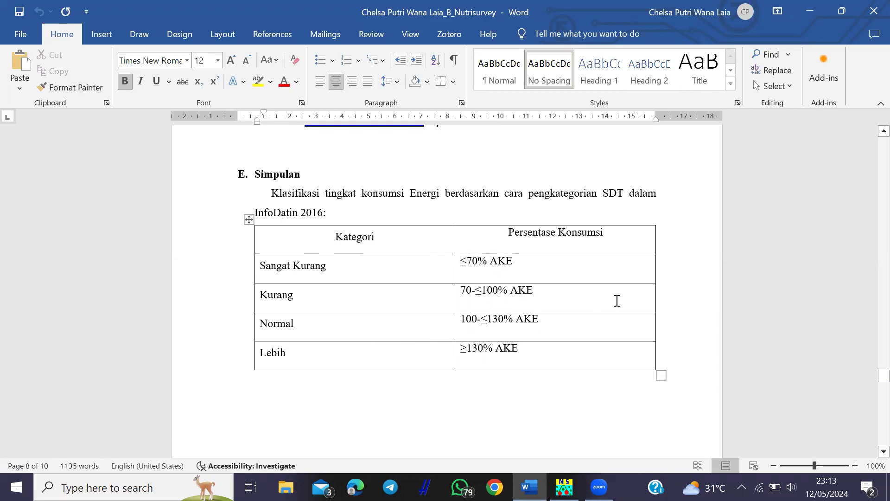
left_click_drag(883, 374, 870, 392)
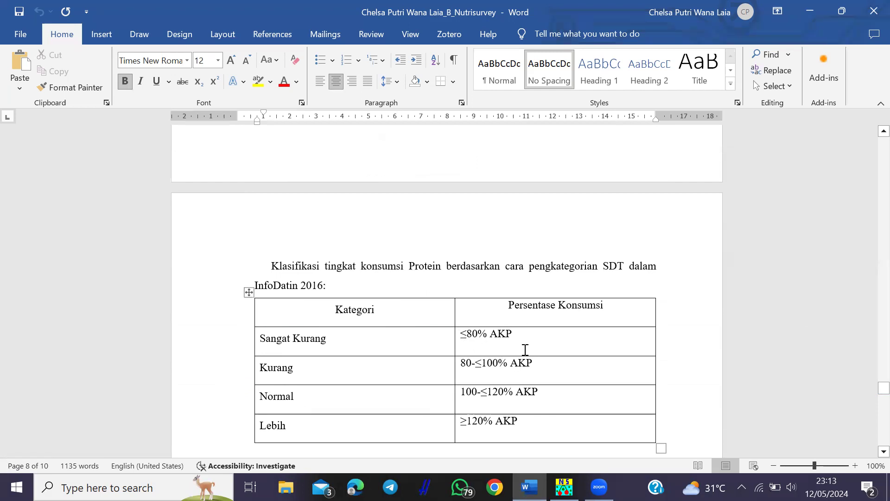
left_click_drag(883, 389, 868, 395)
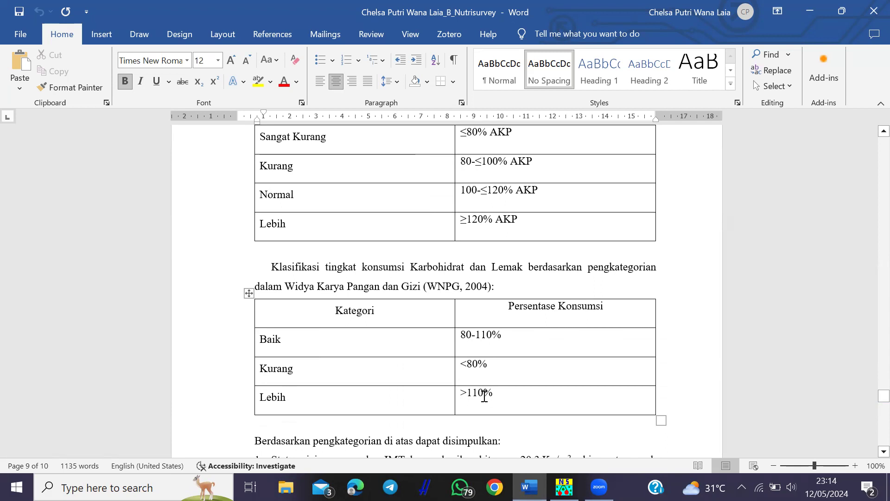
left_click_drag(880, 395, 870, 402)
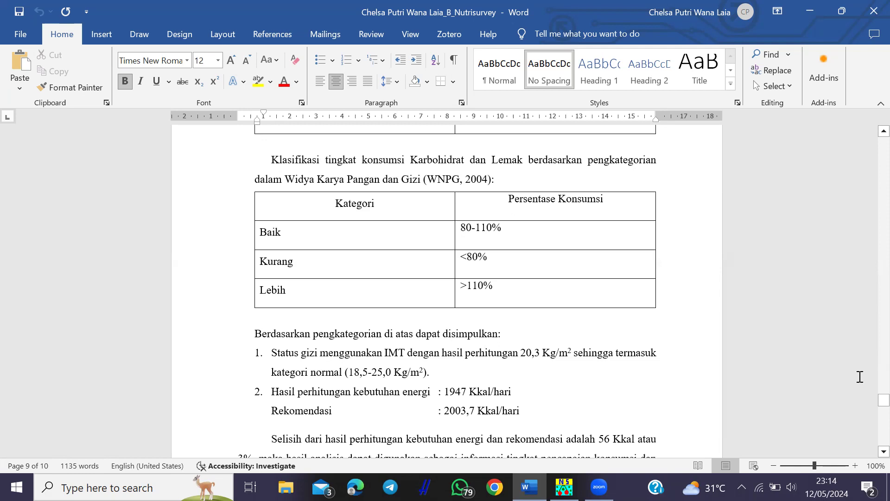
left_click_drag(871, 402, 868, 401)
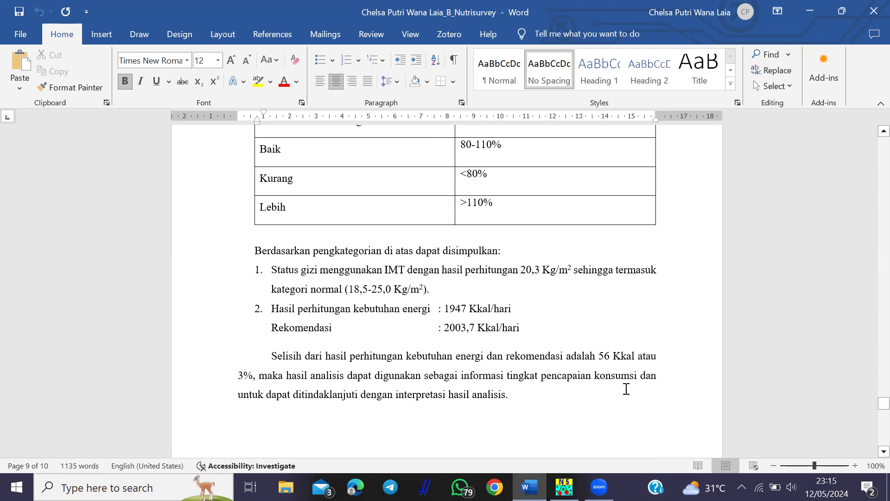
left_click_drag(883, 403, 870, 430)
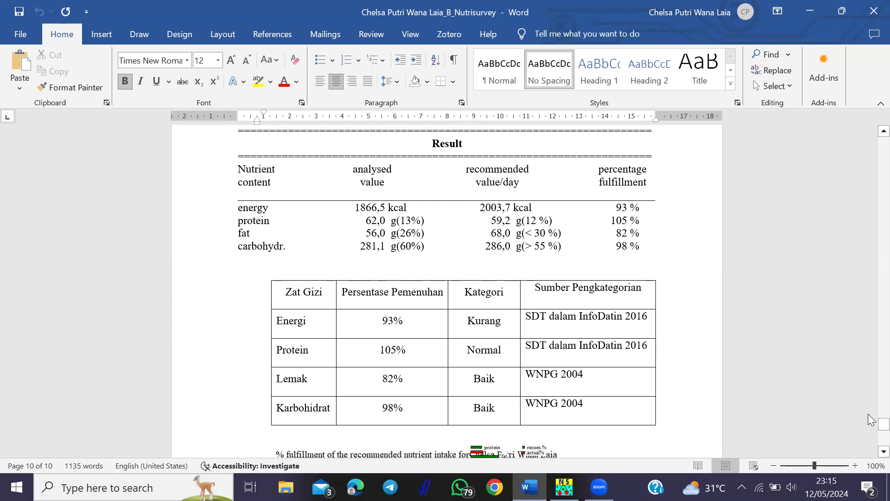
left_click_drag(883, 423, 869, 426)
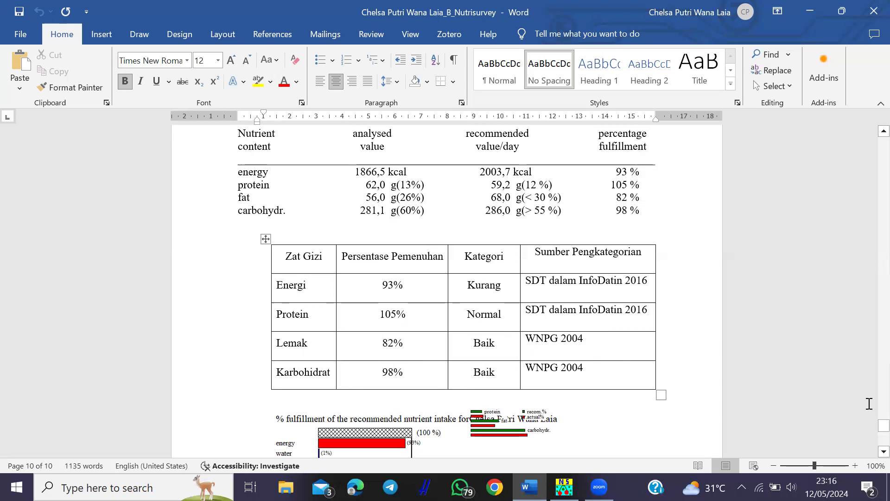
left_click_drag(869, 426, 868, 436)
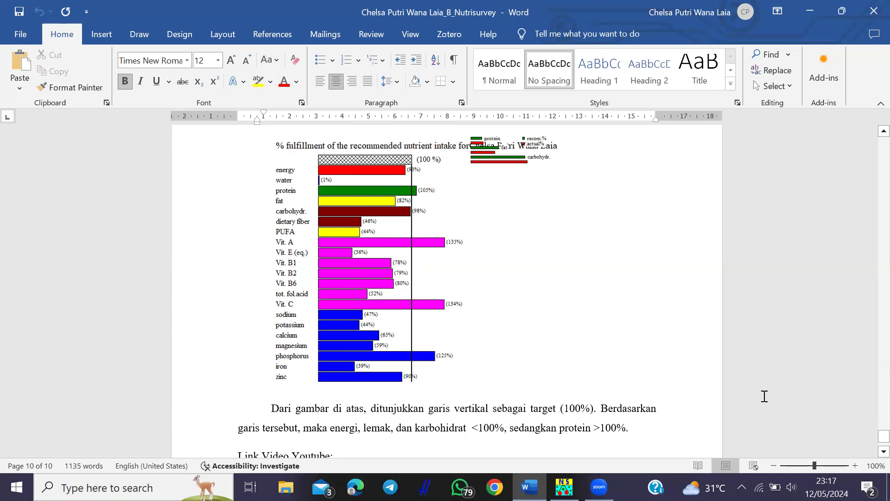
- Scroll slightly to show the Result table with 93 % energy fulfilment
left_click_drag(868, 441, 868, 428)
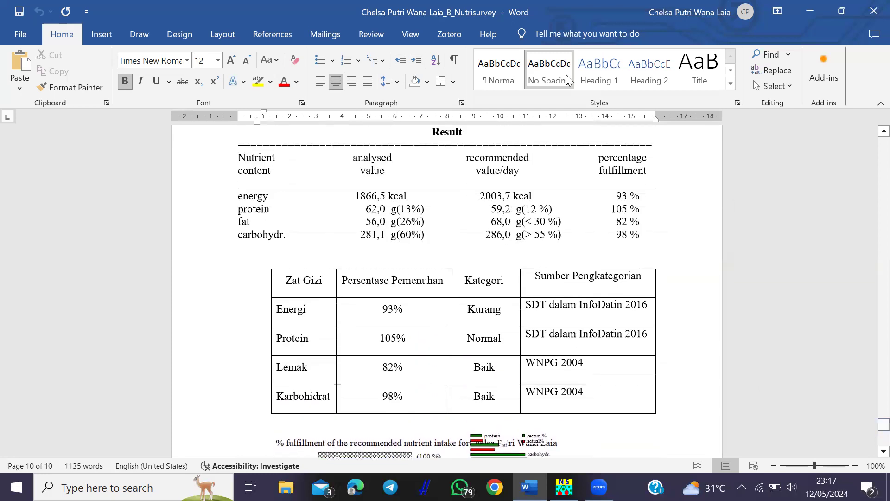